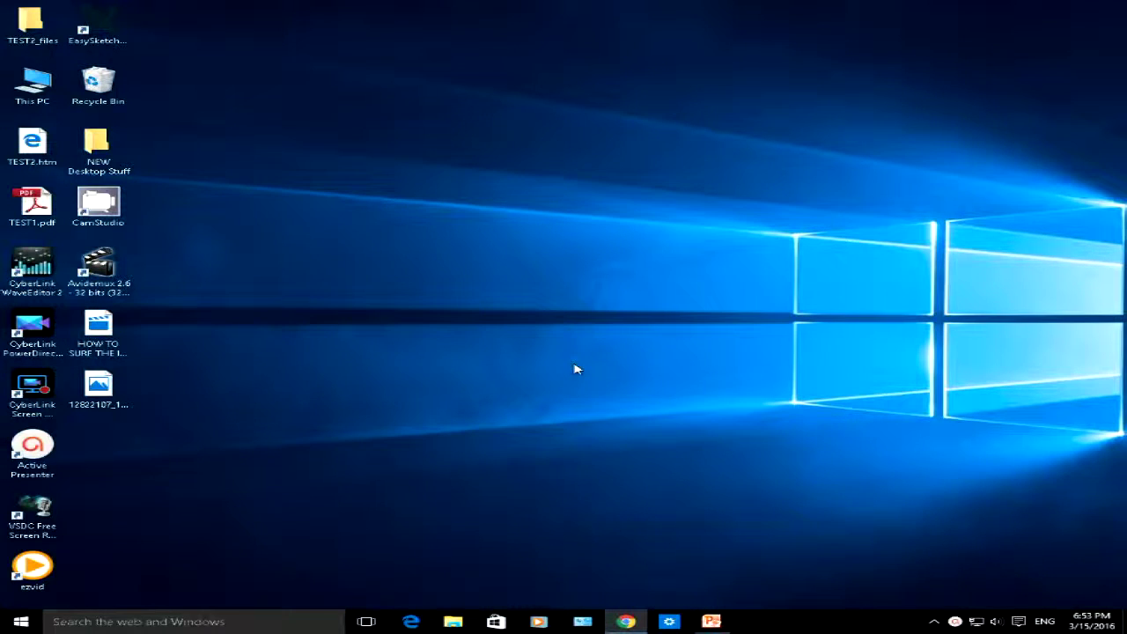
# - Restore PowerPoint and look through the slides, ending back on the title slide
pyautogui.click(711, 621)
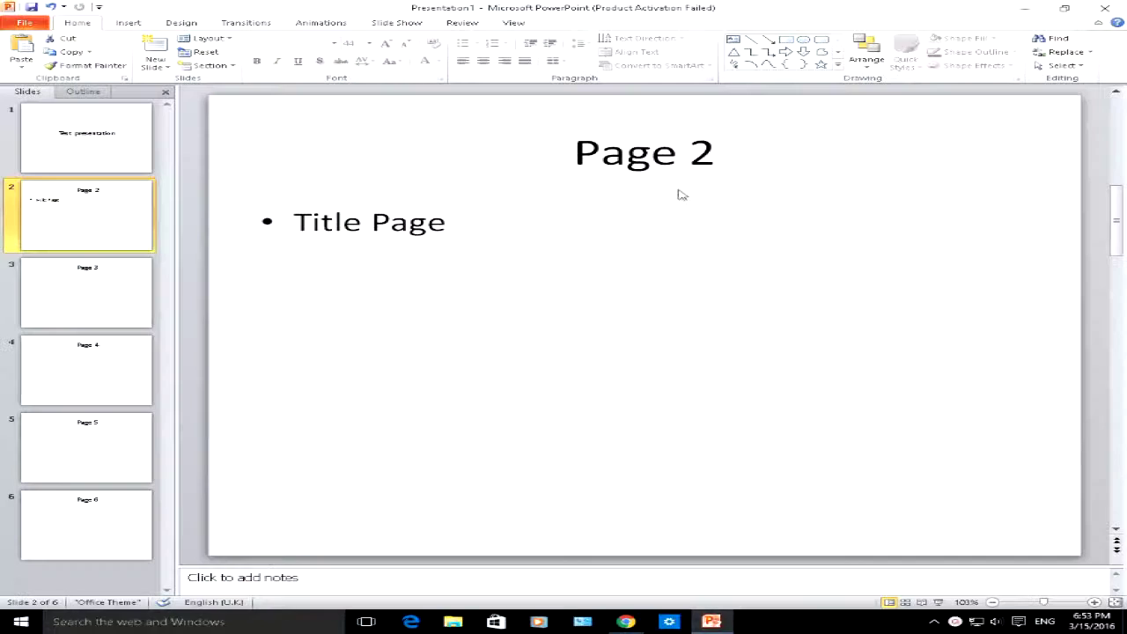
pyautogui.click(149, 129)
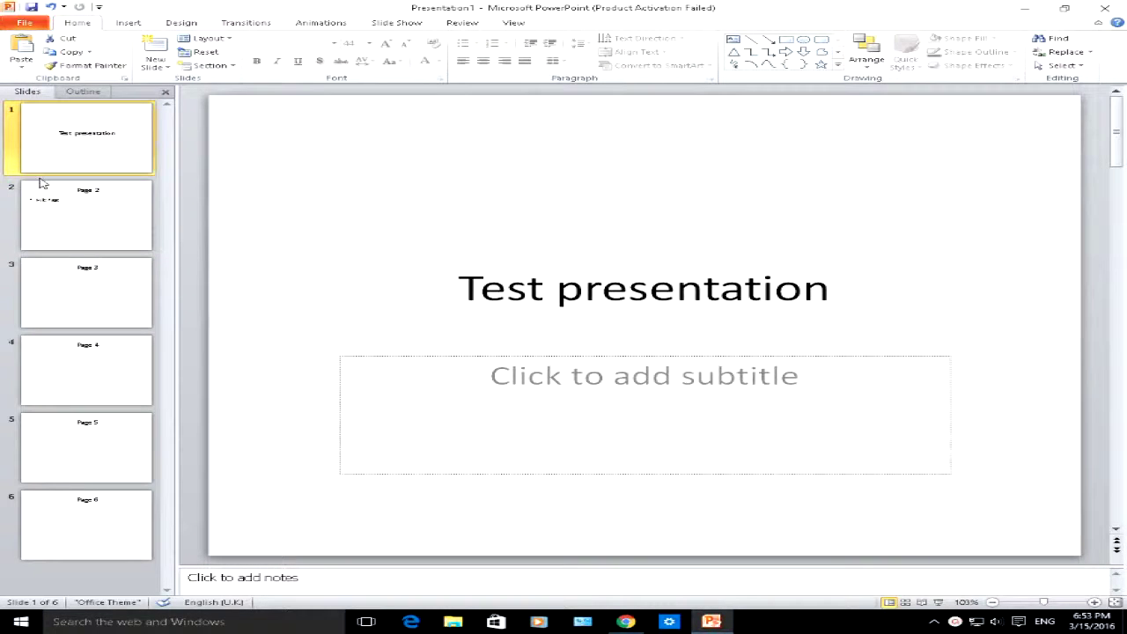
pyautogui.click(76, 220)
pyautogui.click(79, 299)
pyautogui.click(80, 382)
pyautogui.click(79, 482)
pyautogui.click(61, 166)
# - Replace the lowercase 'p' so the title reads 'Test Presentation'
pyautogui.click(557, 293)
pyautogui.press('Delete')
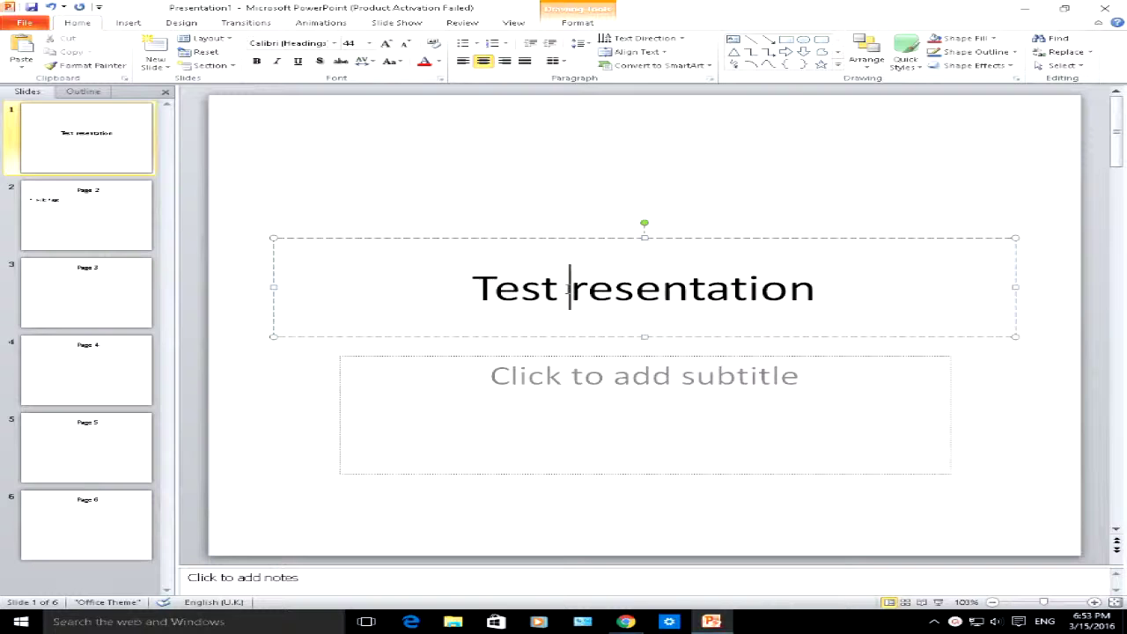
pyautogui.write('P')
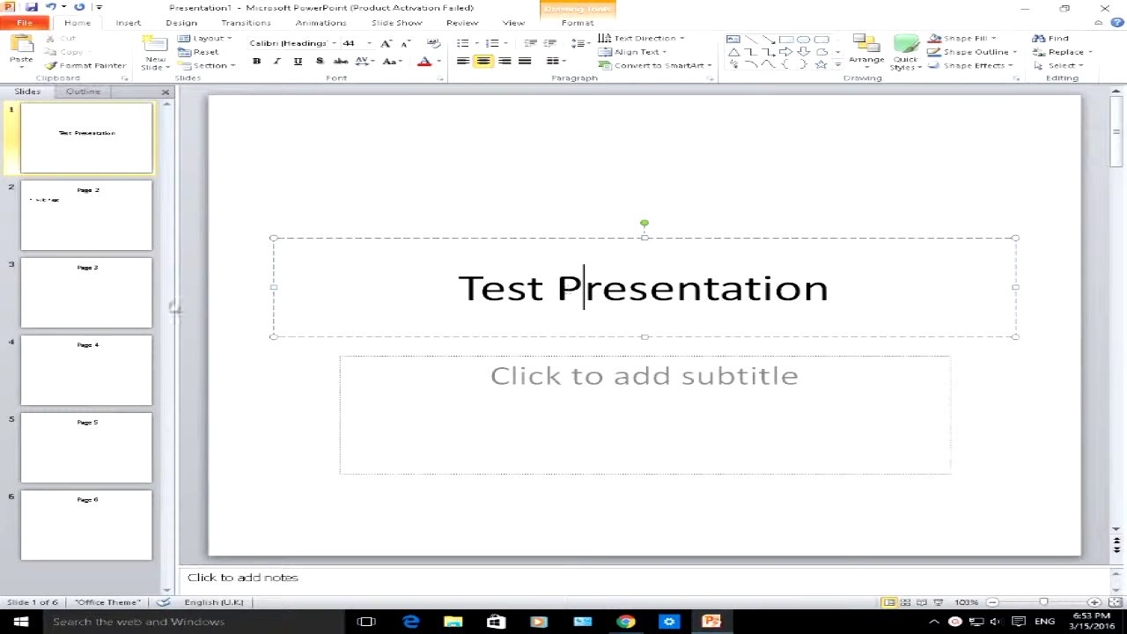
# - Look through the Page 2 slide and the later slides, then return to slide 1
pyautogui.click(107, 207)
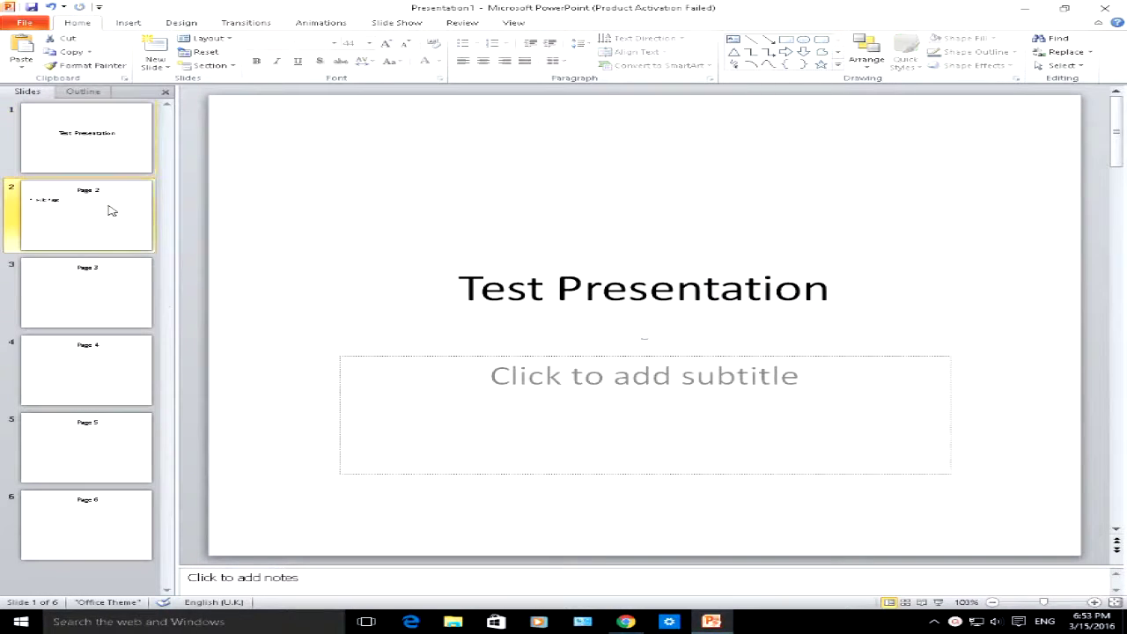
pyautogui.click(88, 294)
pyautogui.click(91, 361)
pyautogui.click(92, 428)
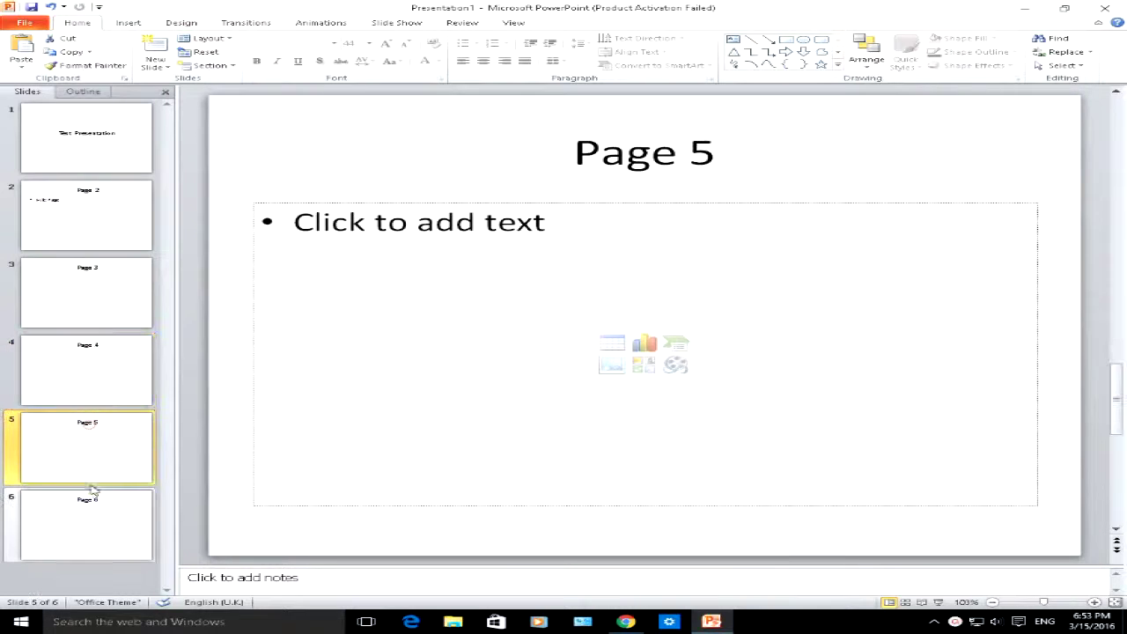
pyautogui.click(92, 511)
pyautogui.click(77, 156)
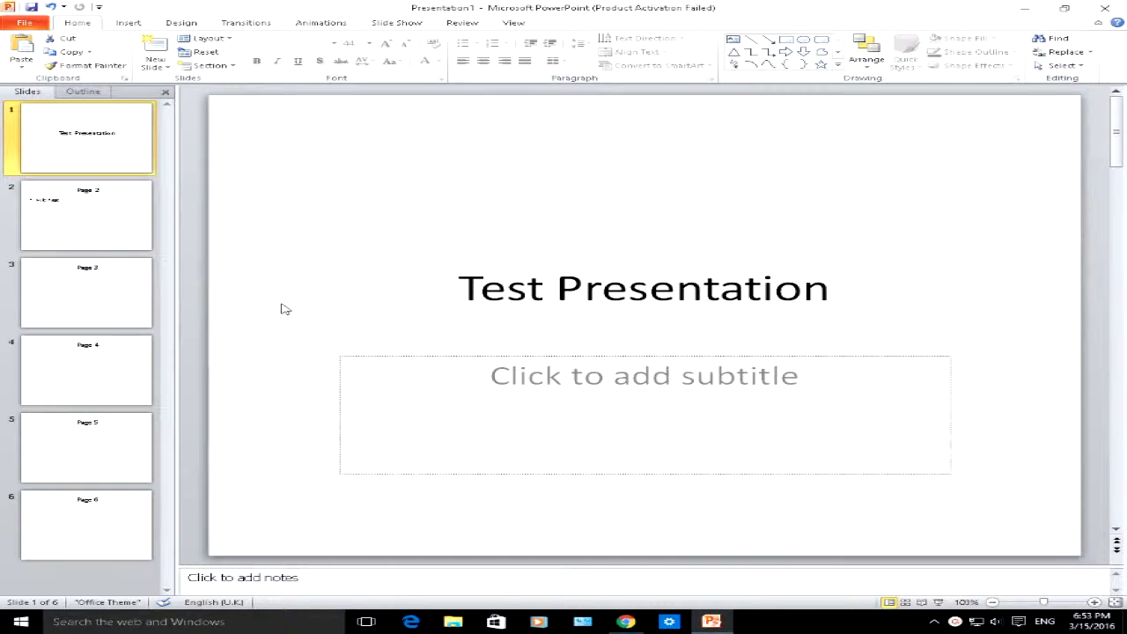
pyautogui.click(55, 232)
pyautogui.click(72, 120)
pyautogui.press('F6')
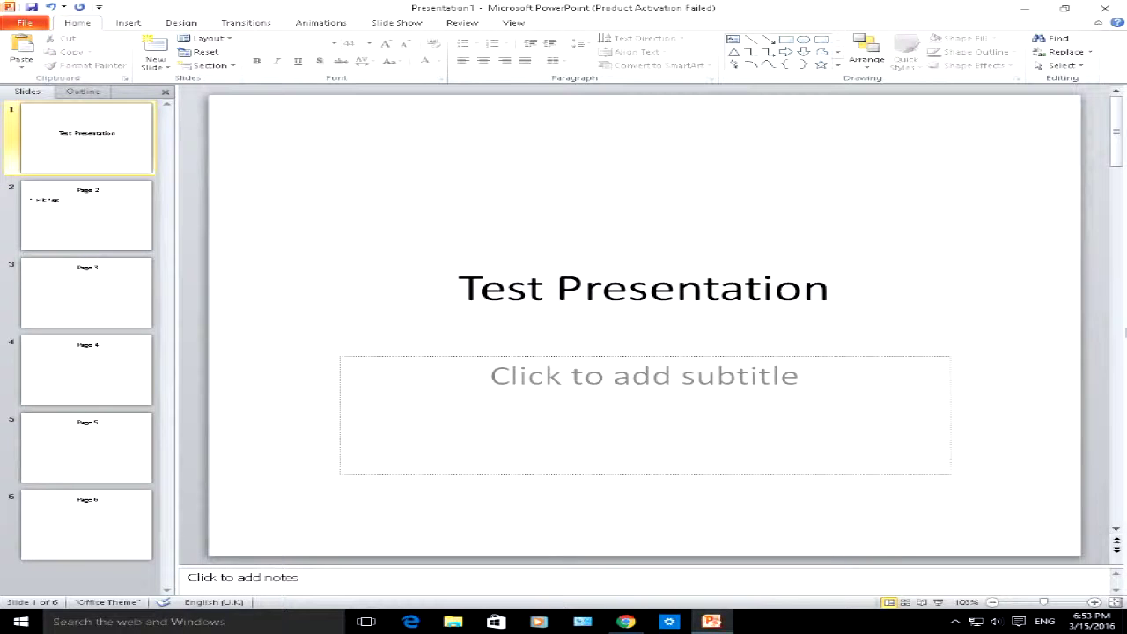
pyautogui.press('F6')
# - Type 'Page 2' into the title slide's empty subtitle and select it
pyautogui.click(513, 385)
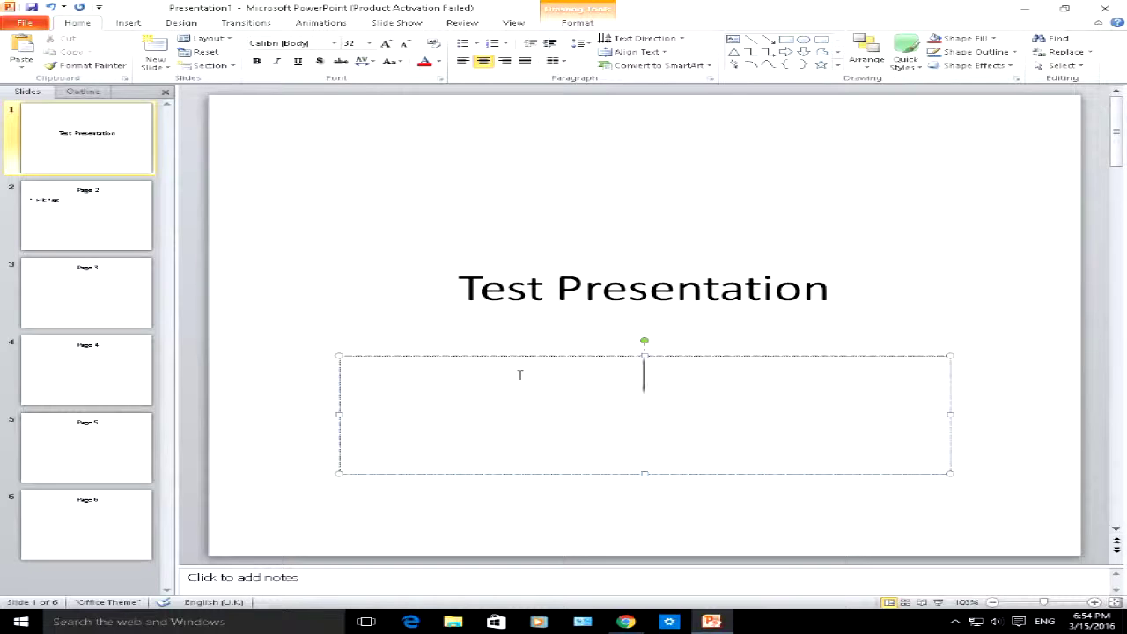
pyautogui.write('Page 2')
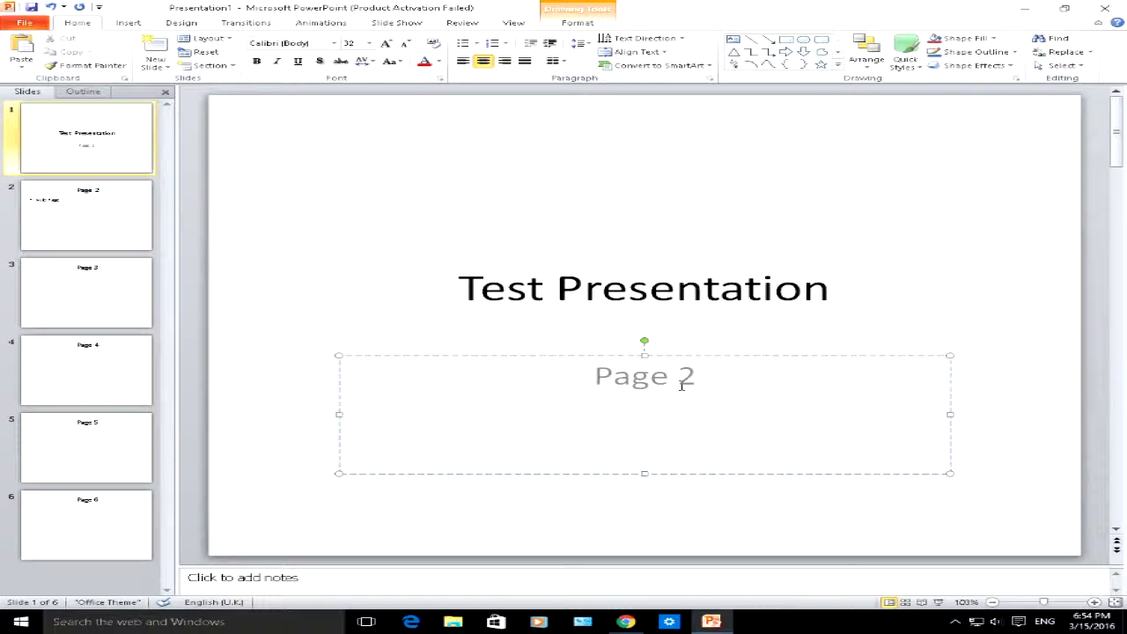
pyautogui.moveTo(727, 376); pyautogui.dragTo(591, 370)
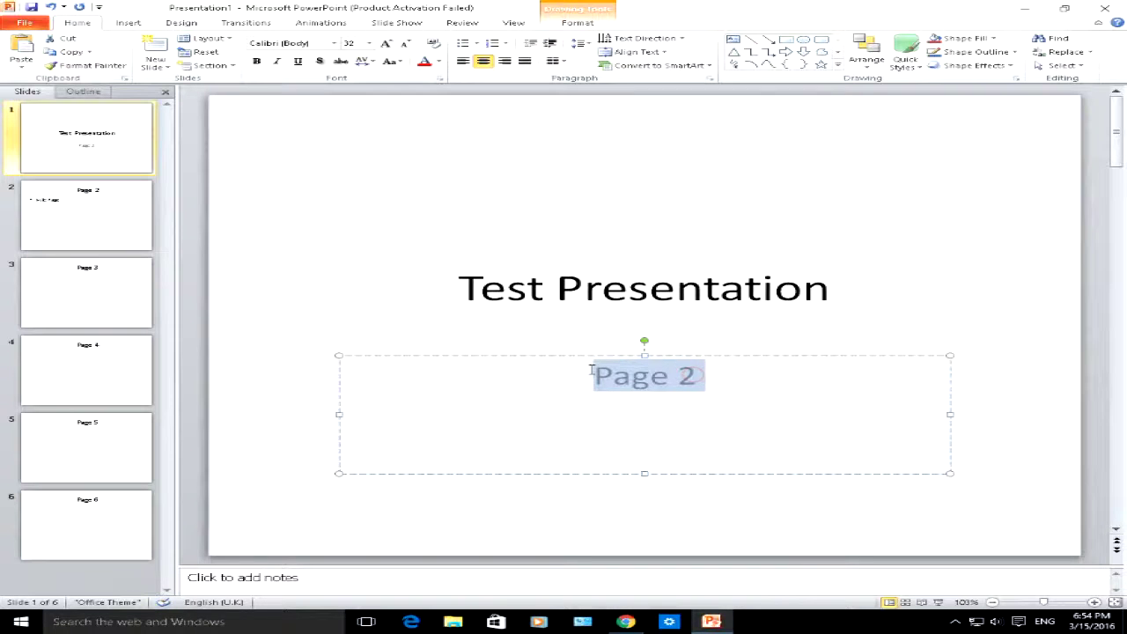
pyautogui.click(678, 379)
pyautogui.tripleClick(691, 379)
# - Hyperlink the 'Page 2' text to slide '2. Page 2' in this document
pyautogui.rightClick(627, 380)
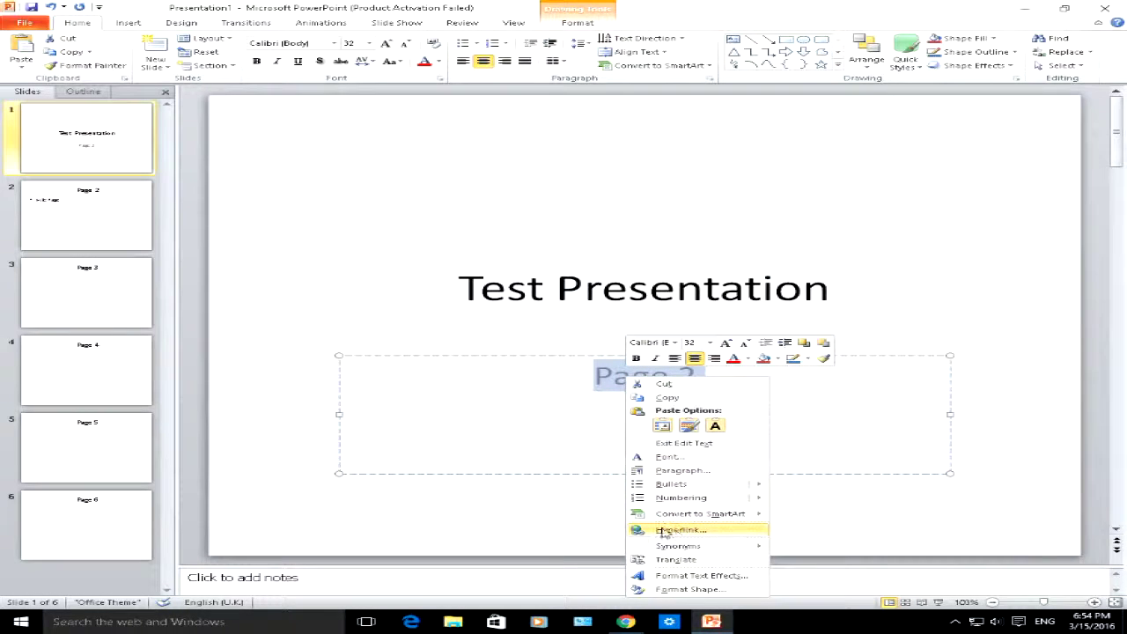
pyautogui.click(665, 531)
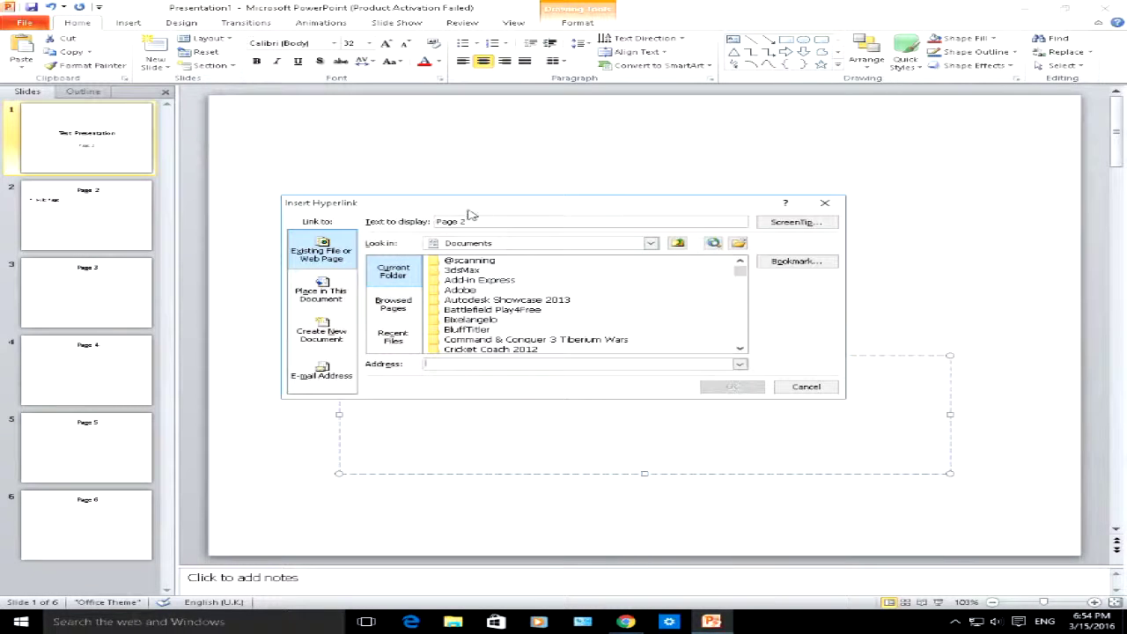
pyautogui.moveTo(468, 204); pyautogui.dragTo(511, 190)
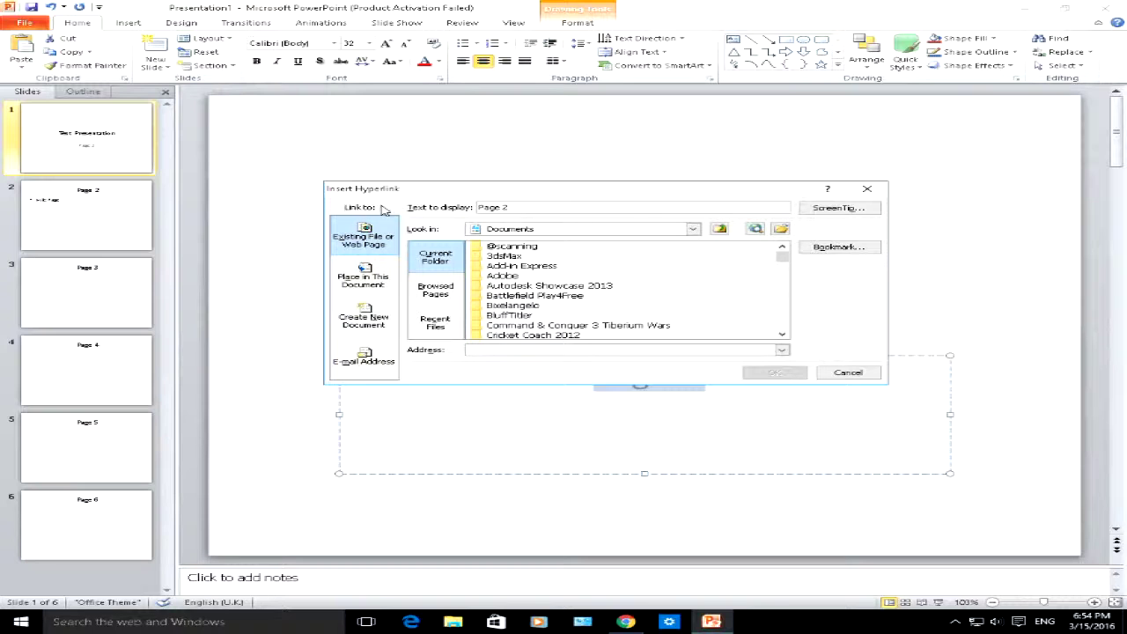
pyautogui.click(352, 284)
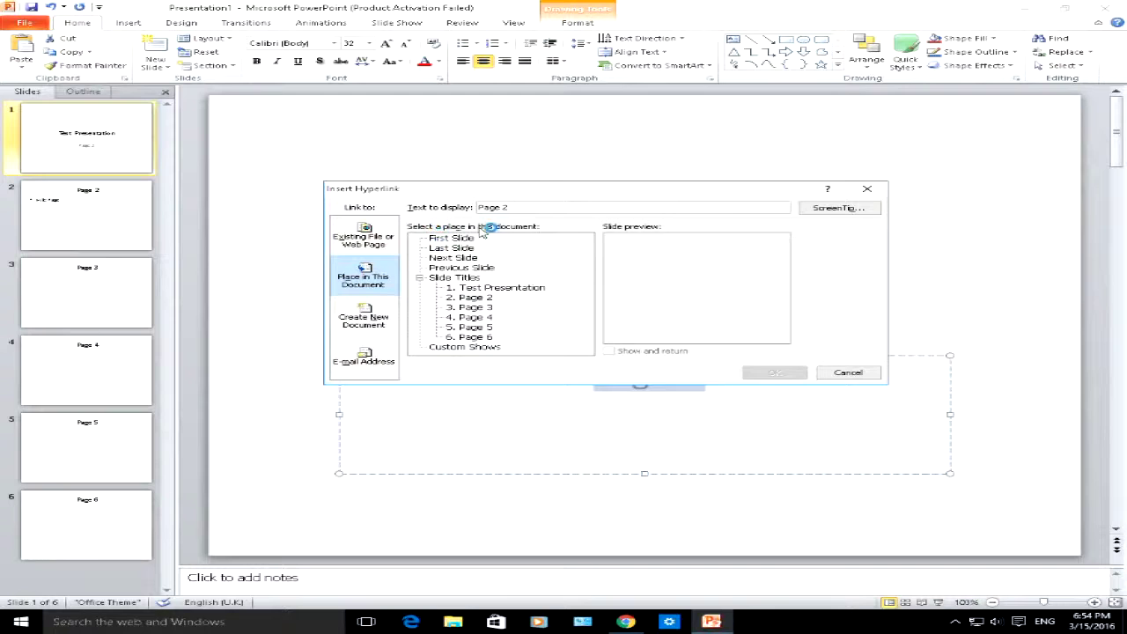
pyautogui.click(476, 299)
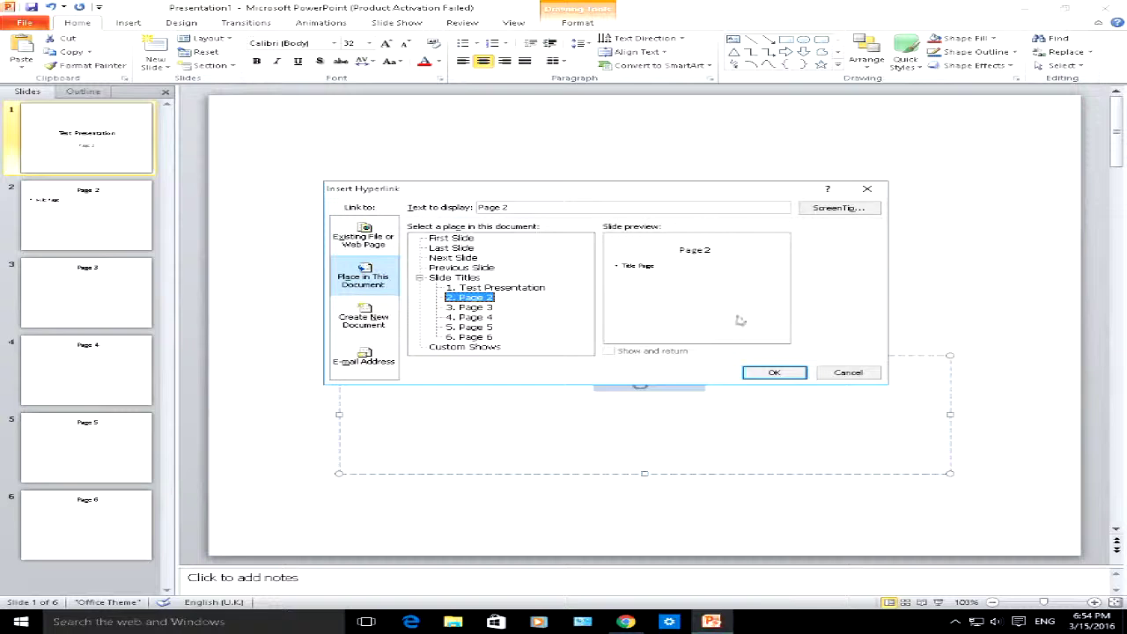
pyautogui.click(768, 379)
pyautogui.click(711, 384)
pyautogui.tripleClick(712, 384)
pyautogui.click(729, 388)
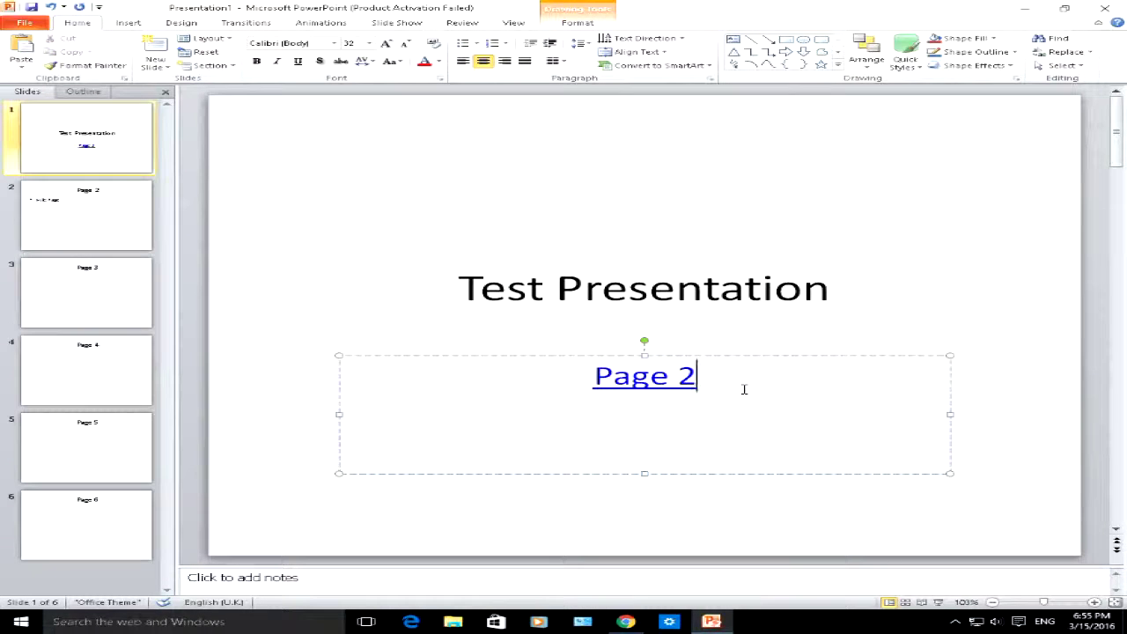
# - Click an empty area of the slide to deselect the subtitle placeholder
pyautogui.click(269, 244)
pyautogui.click(247, 245)
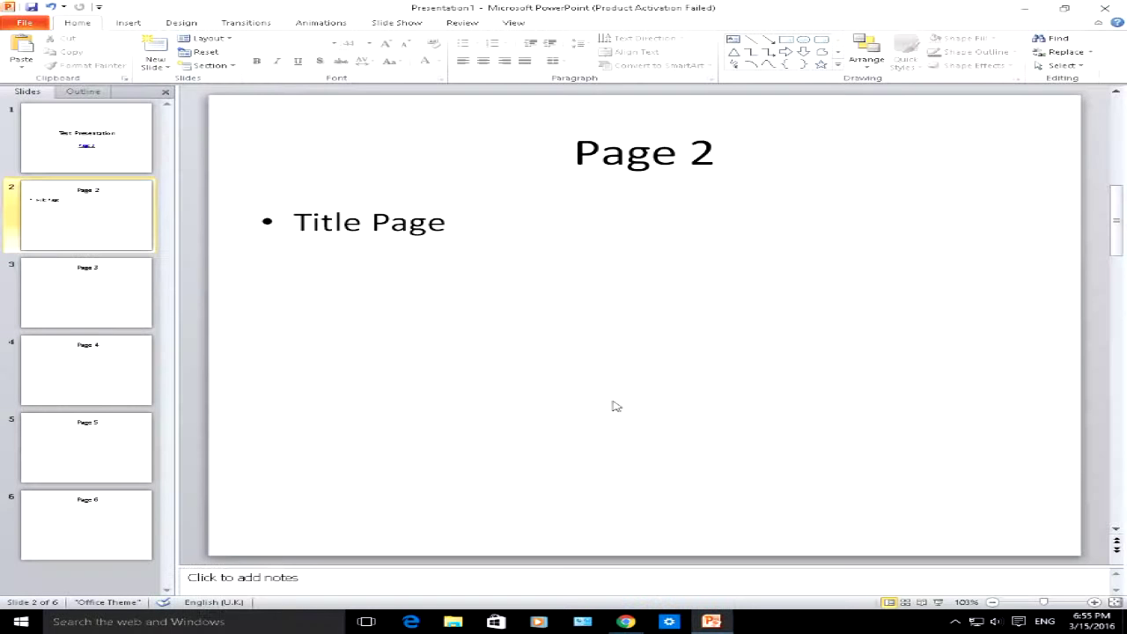
# - On the Page 2 slide, select the 'Title Page' bullet text
pyautogui.click(120, 217)
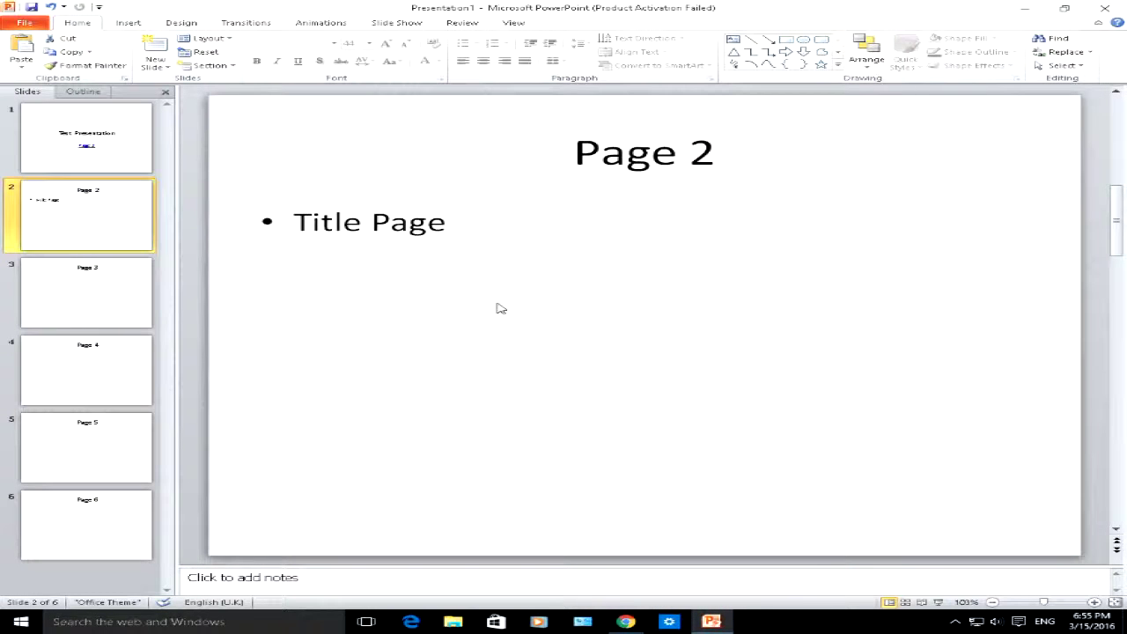
pyautogui.click(447, 226)
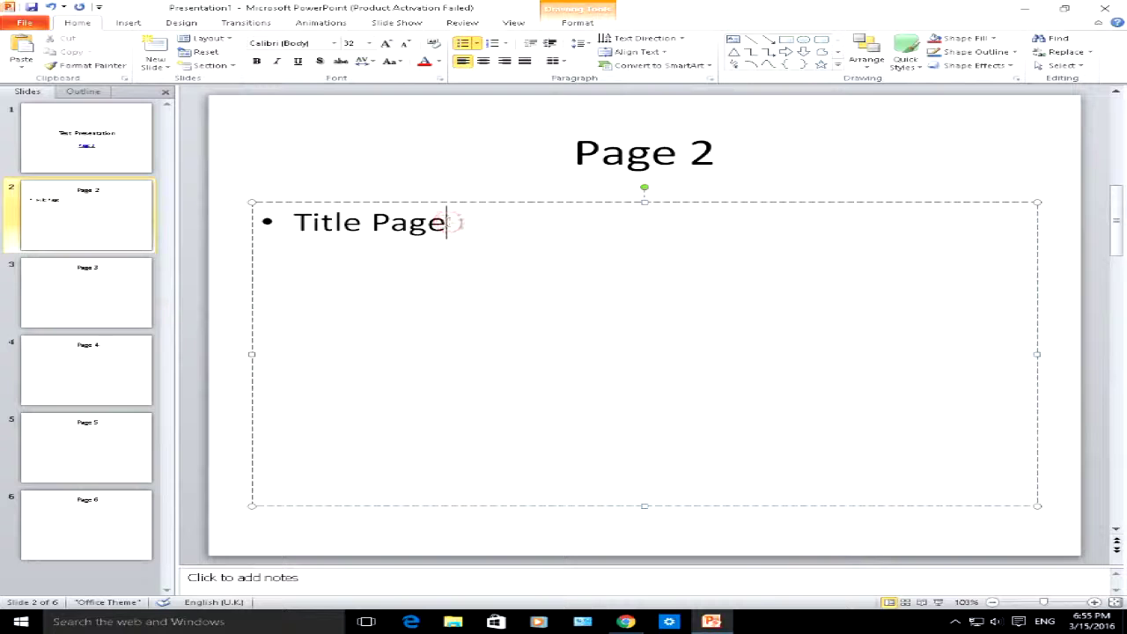
pyautogui.moveTo(491, 223); pyautogui.dragTo(302, 224)
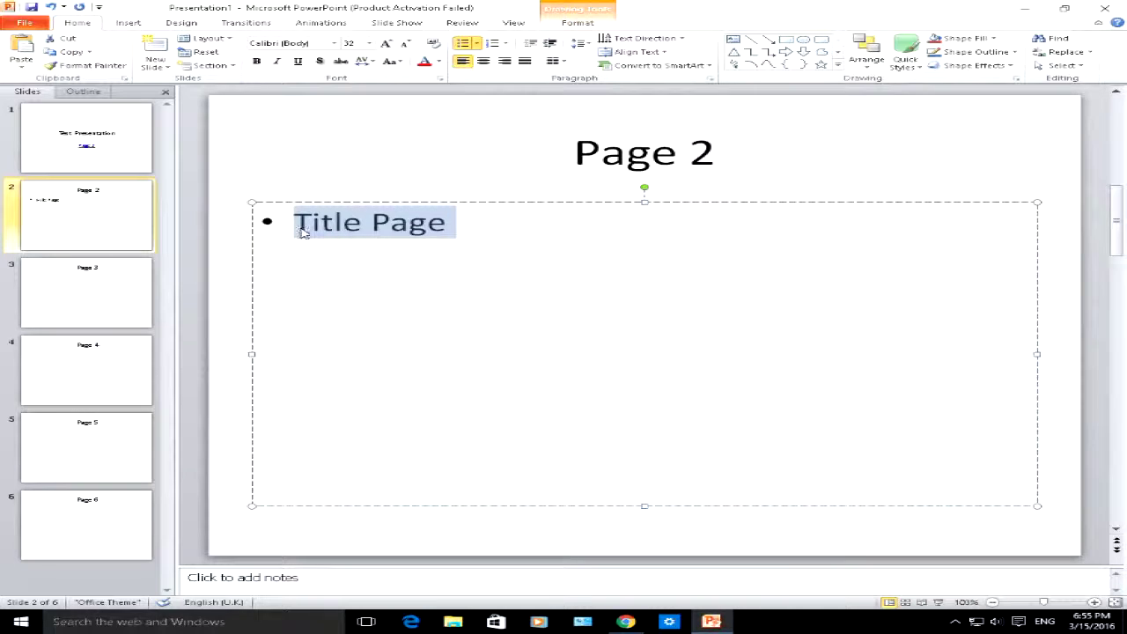
pyautogui.click(140, 125)
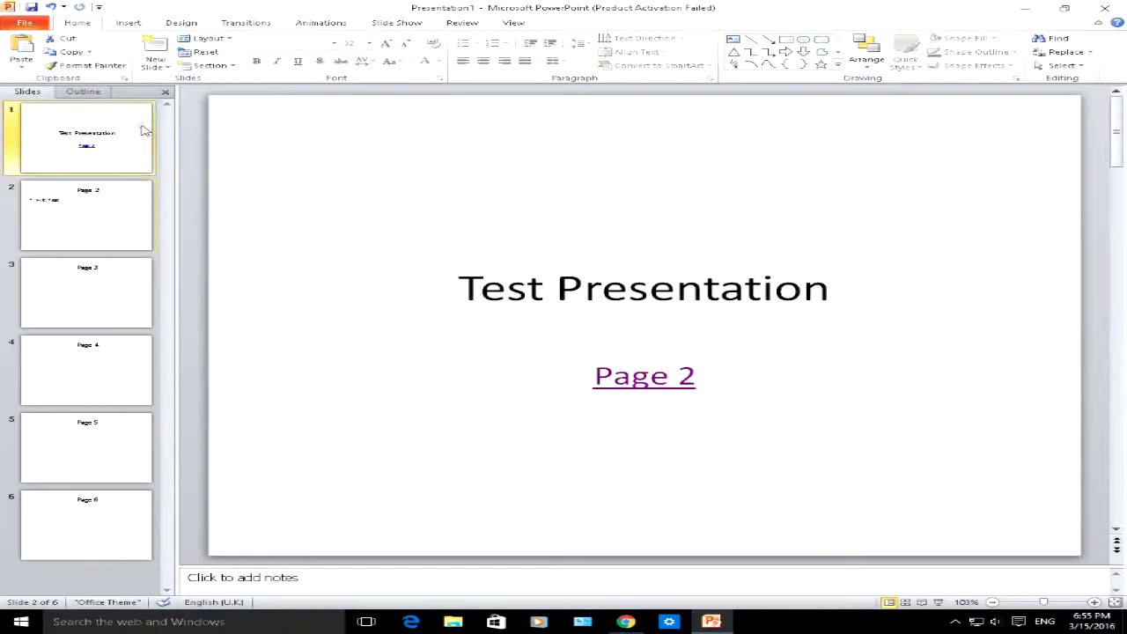
pyautogui.click(125, 200)
pyautogui.click(360, 221)
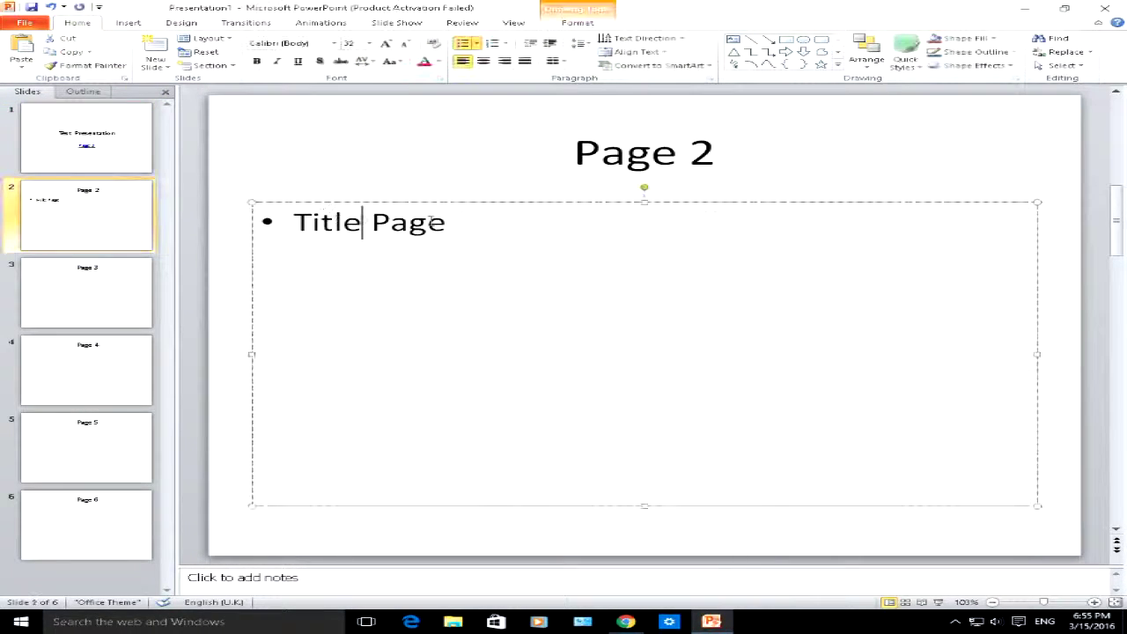
pyautogui.moveTo(446, 222); pyautogui.dragTo(288, 220)
# - Hyperlink 'Title Page' to slide '1. Test Presentation' and reselect the linked text
pyautogui.rightClick(352, 220)
pyautogui.moveTo(425, 355)
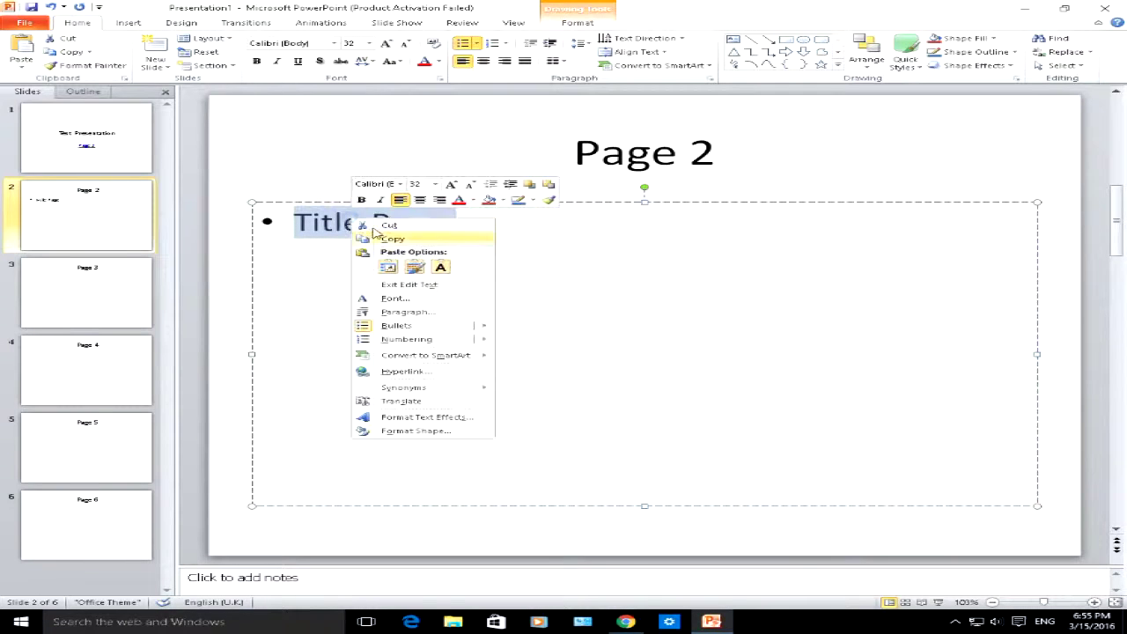
pyautogui.click(426, 373)
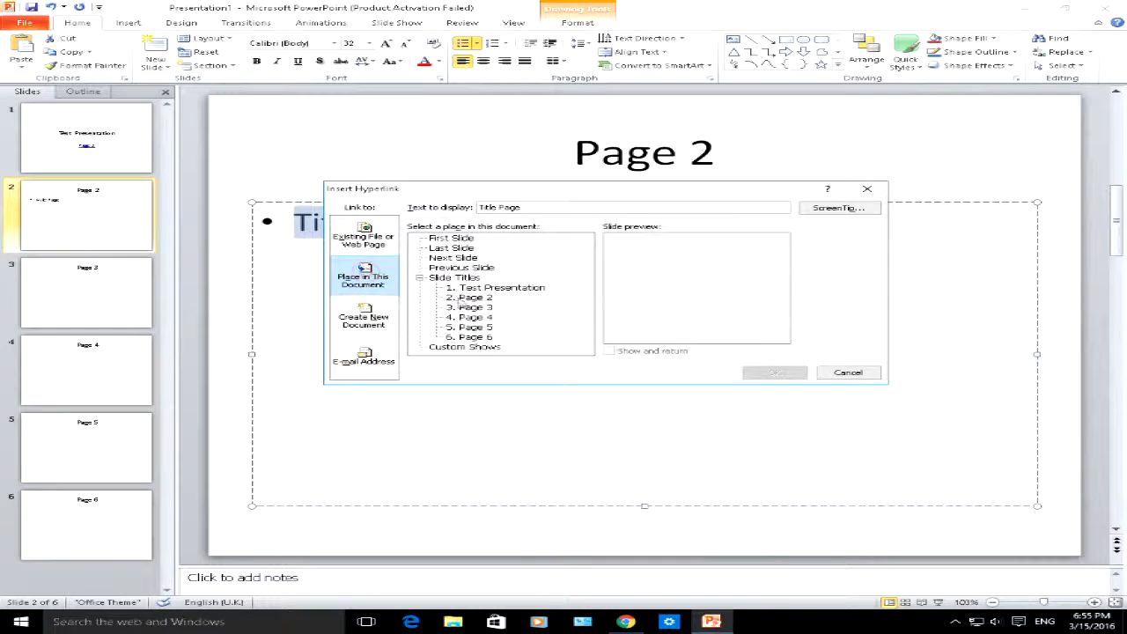
pyautogui.click(493, 288)
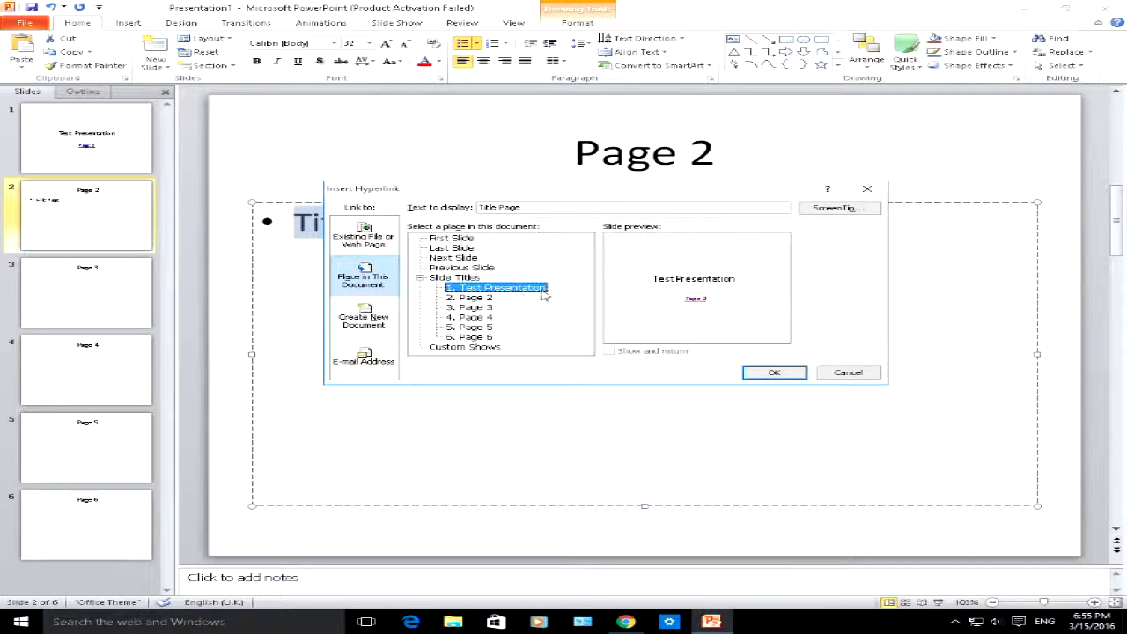
pyautogui.click(783, 376)
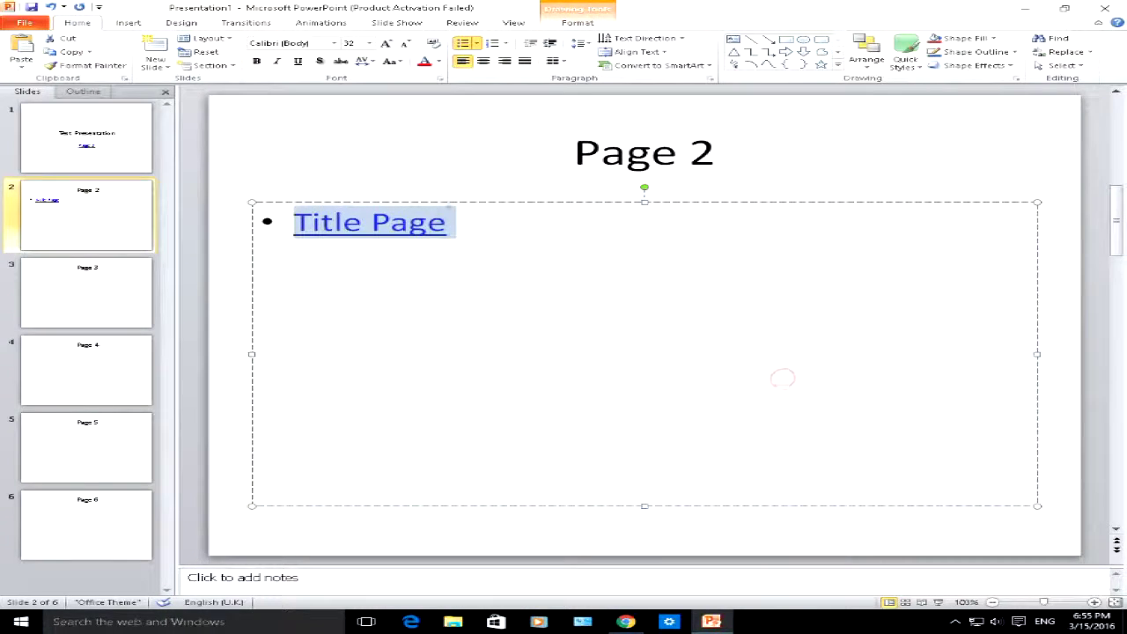
pyautogui.click(317, 144)
pyautogui.click(317, 221)
pyautogui.moveTo(294, 222); pyautogui.dragTo(455, 222)
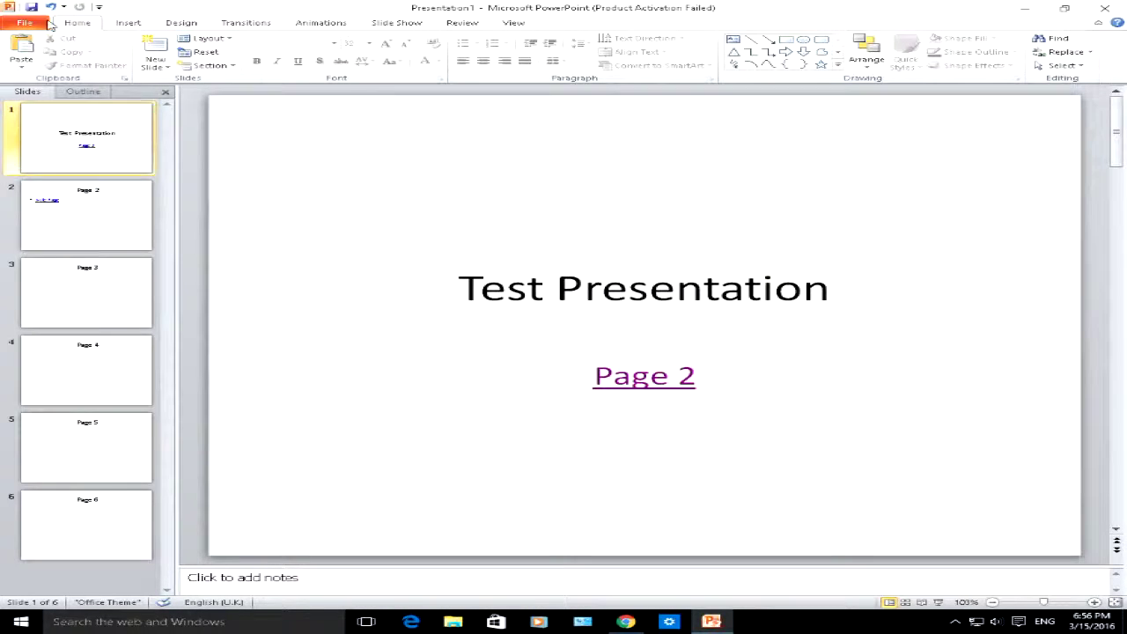
# - Draw a rectangle below the Page 2 link on the title slide
pyautogui.click(128, 25)
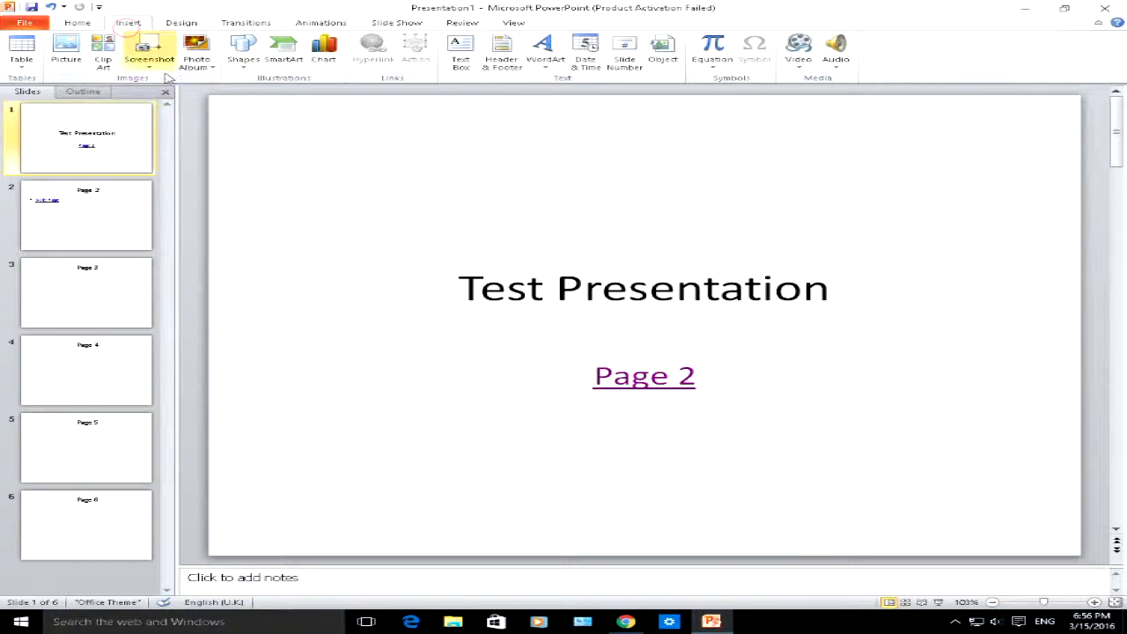
pyautogui.click(251, 58)
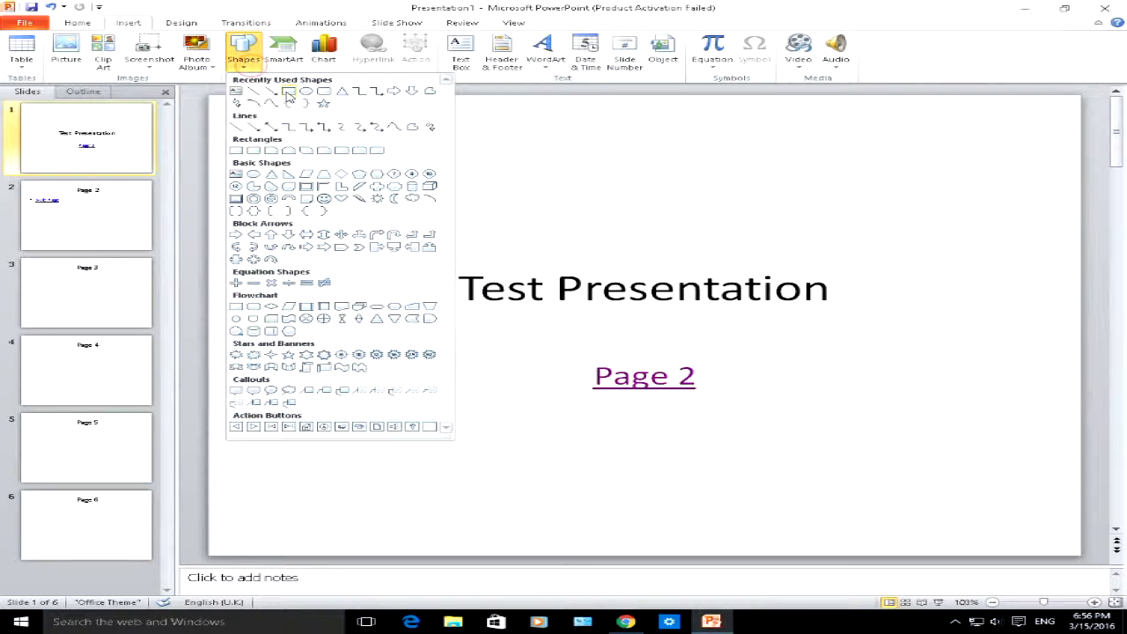
pyautogui.click(286, 91)
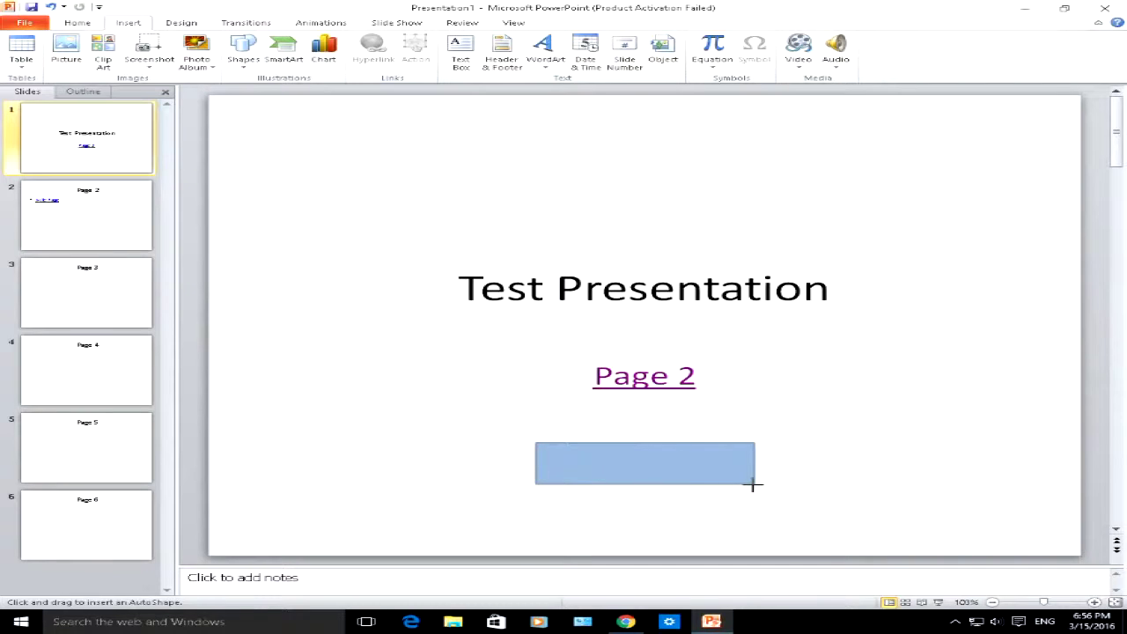
pyautogui.moveTo(535, 443); pyautogui.dragTo(755, 483)
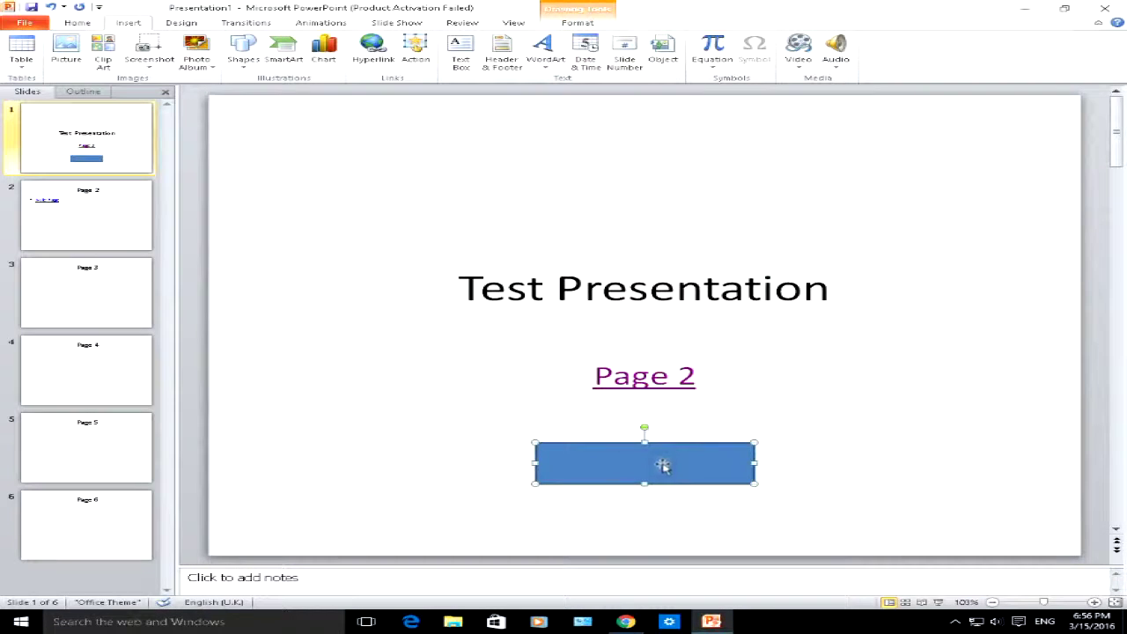
# - Label the rectangle 'Page 3' and bring up its right-click menu
pyautogui.rightClick(667, 466)
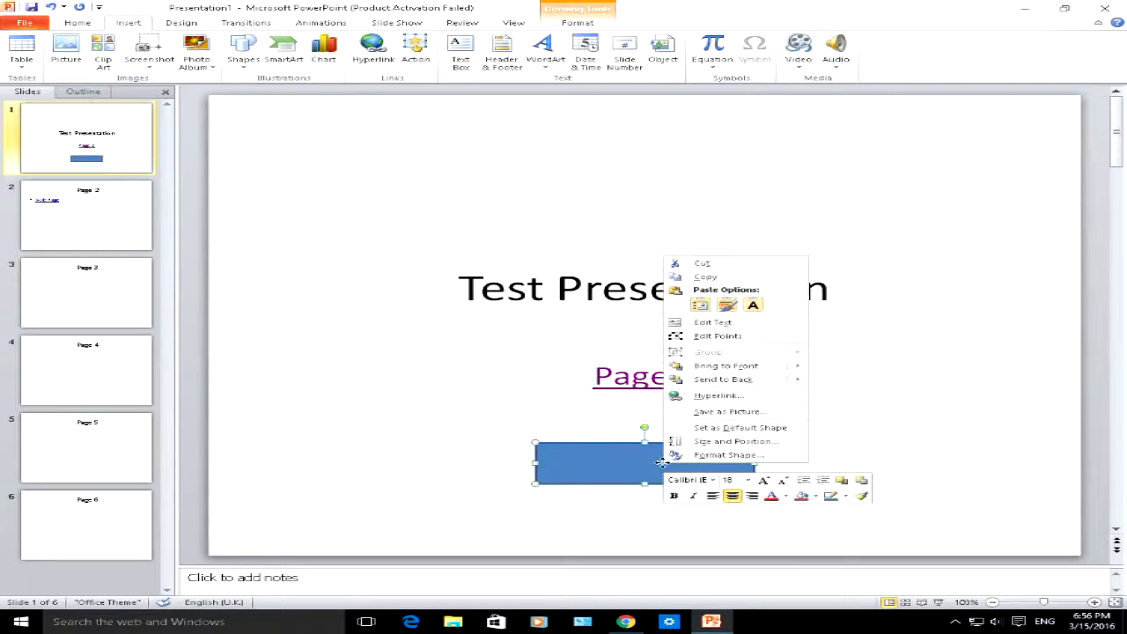
pyautogui.click(730, 326)
pyautogui.write('Page 3')
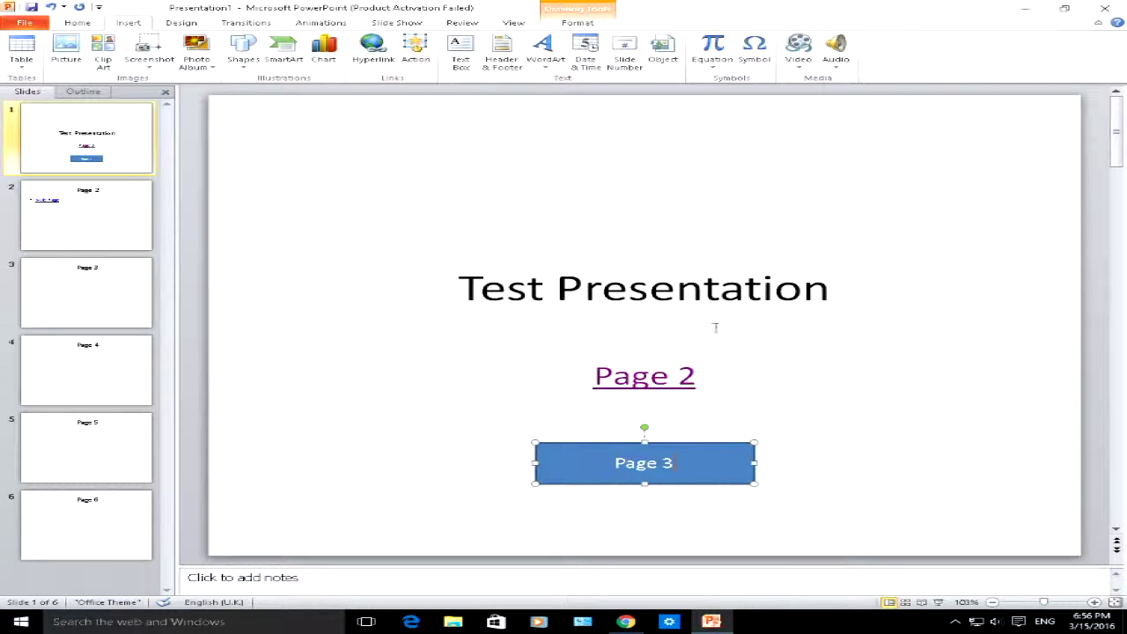
pyautogui.click(447, 418)
pyautogui.click(546, 484)
pyautogui.rightClick(547, 483)
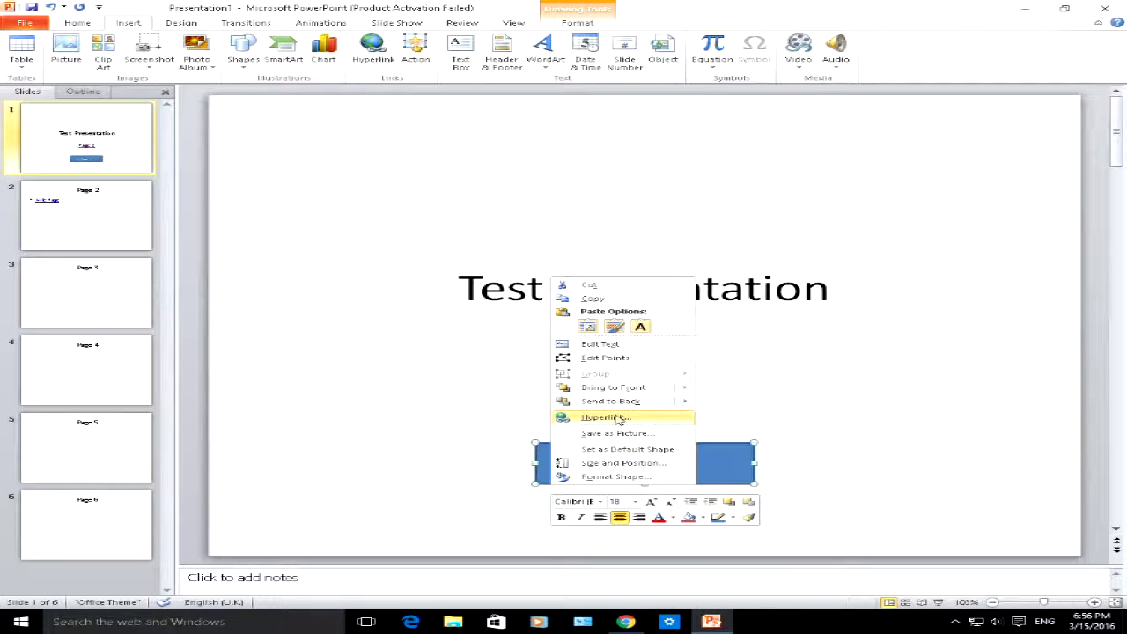
pyautogui.click(430, 465)
pyautogui.rightClick(549, 480)
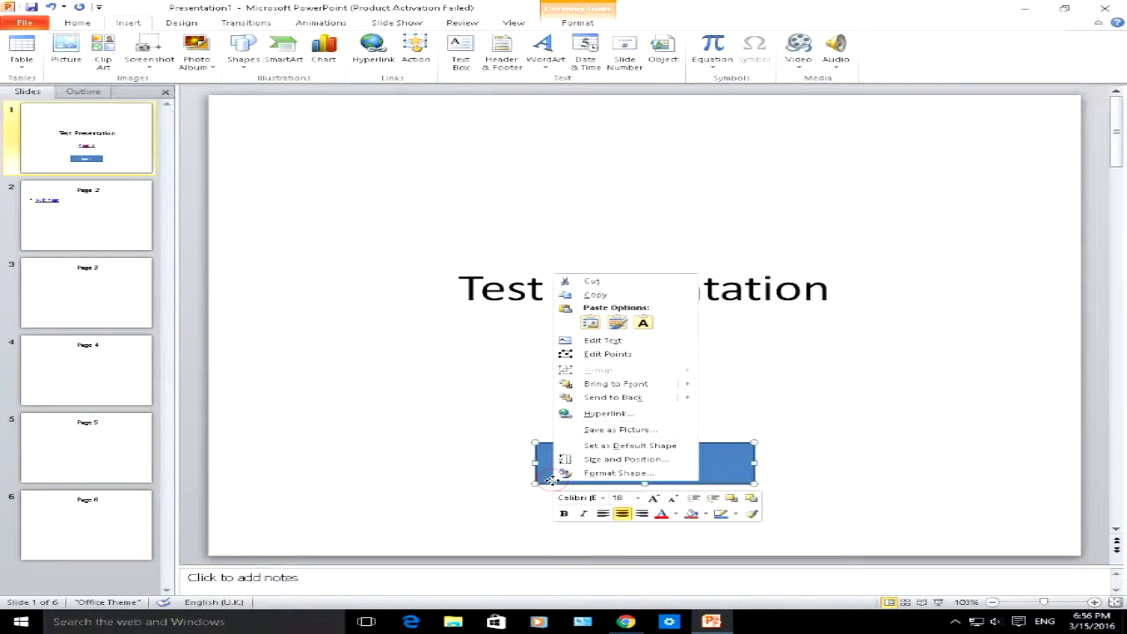
# - Link the Page 3 rectangle to slide '3. Page 3' in this document
pyautogui.click(604, 414)
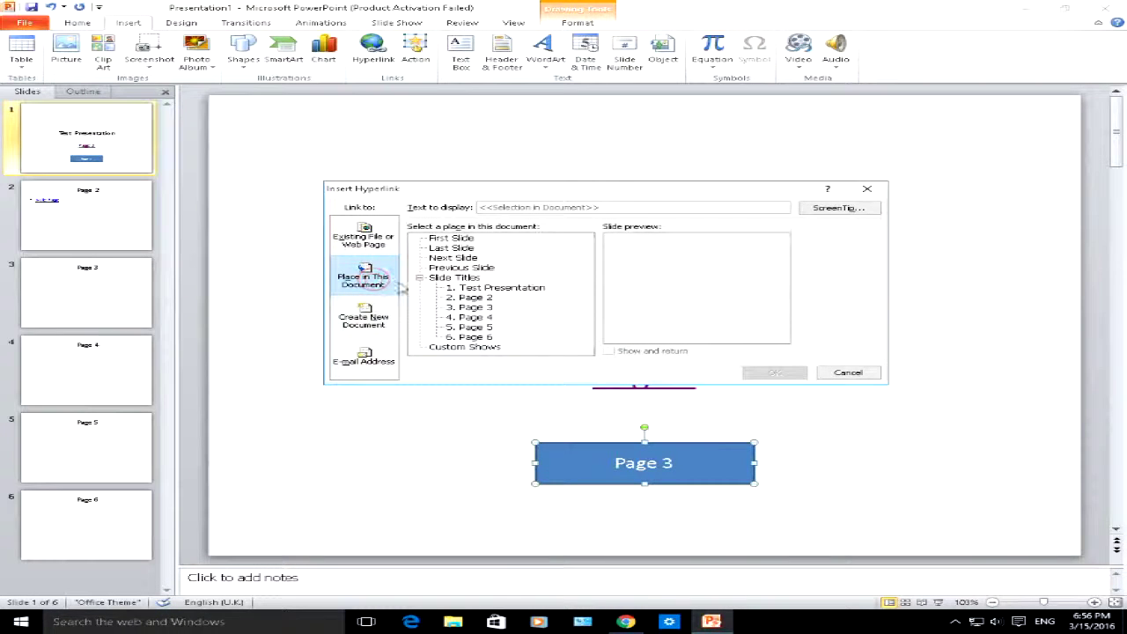
pyautogui.click(476, 307)
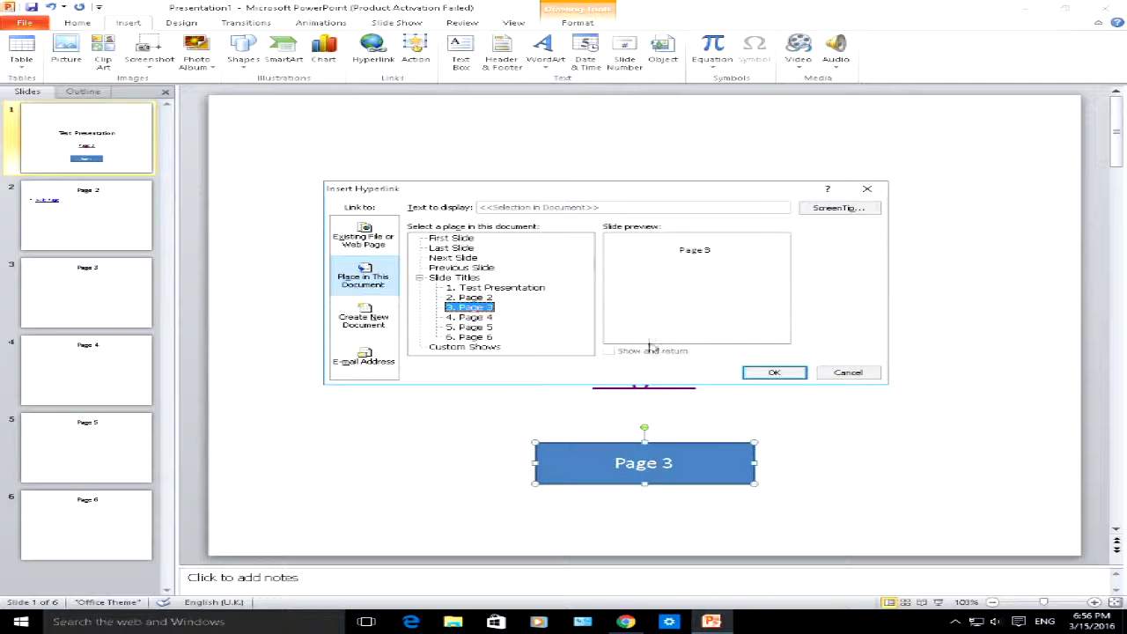
pyautogui.click(767, 372)
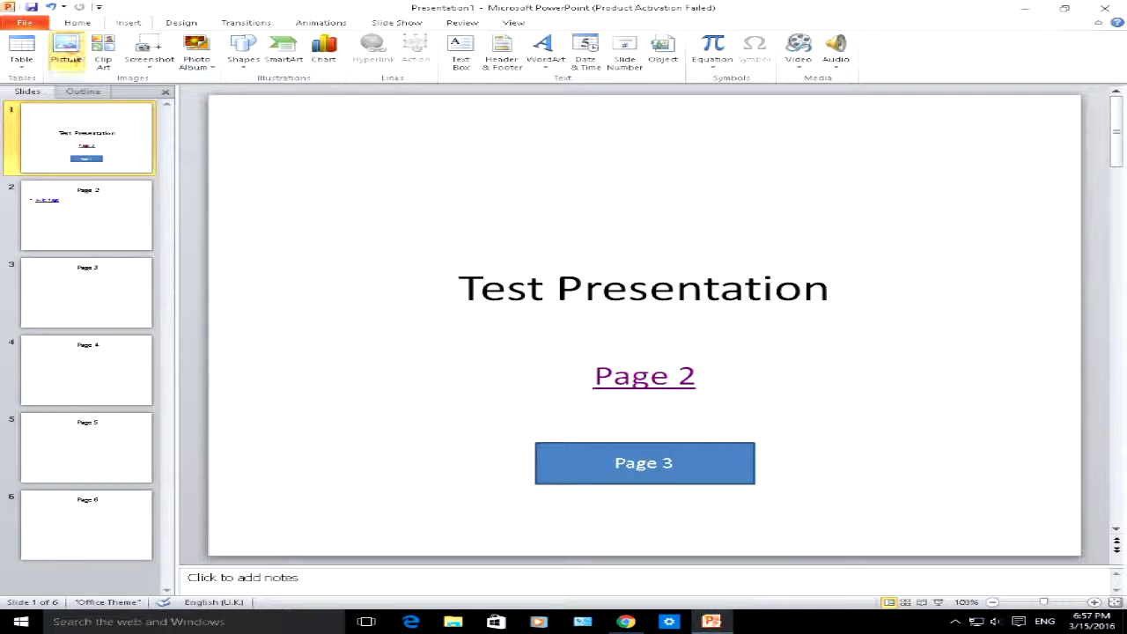
# - Insert the picture barak obama.jpg and drag it toward the slide's top left
pyautogui.click(66, 48)
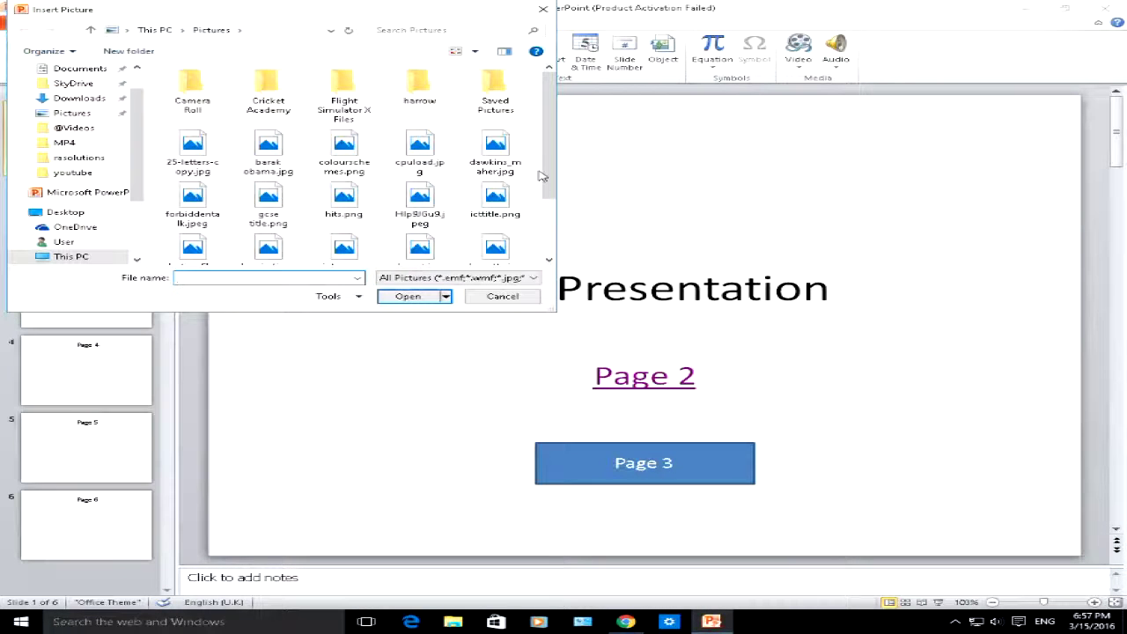
pyautogui.click(275, 166)
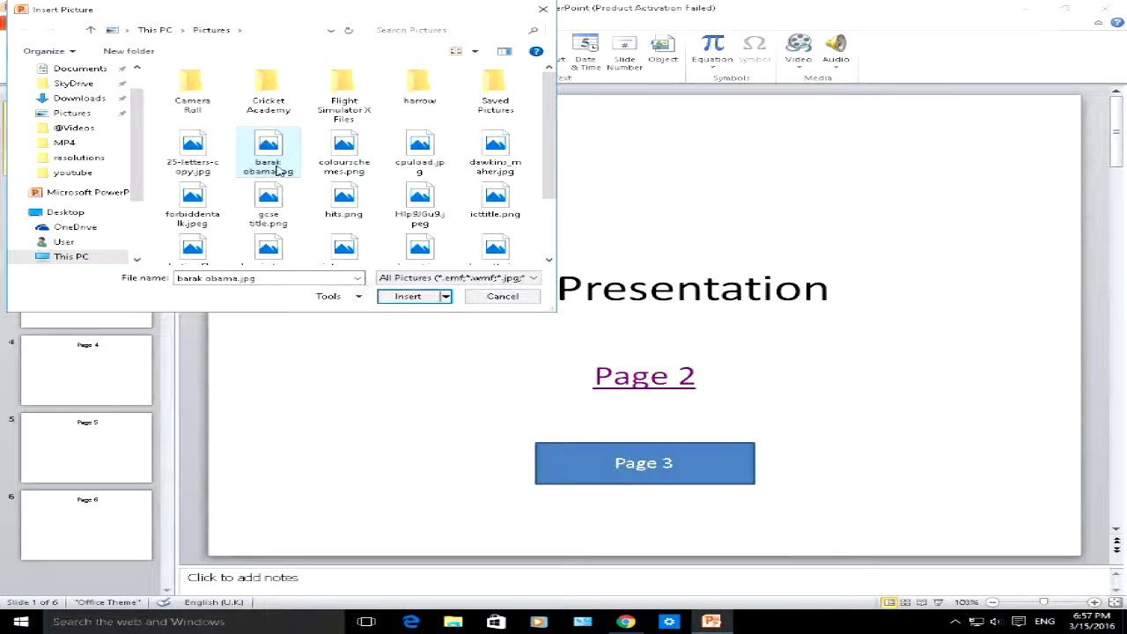
pyautogui.click(407, 297)
pyautogui.moveTo(654, 328); pyautogui.dragTo(388, 201)
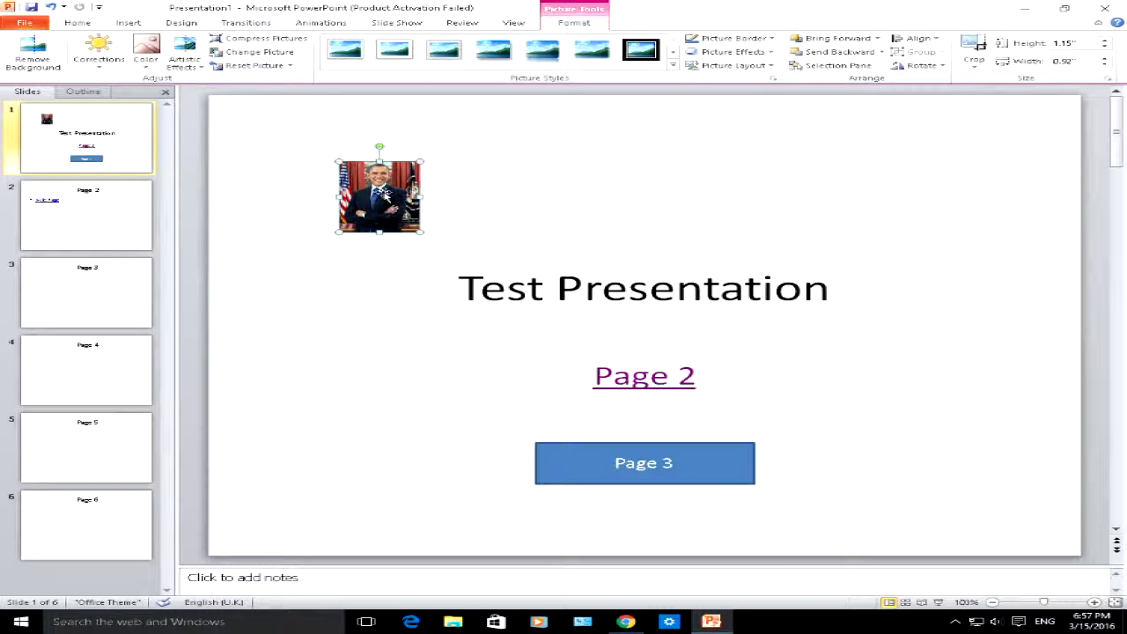
pyautogui.click(618, 619)
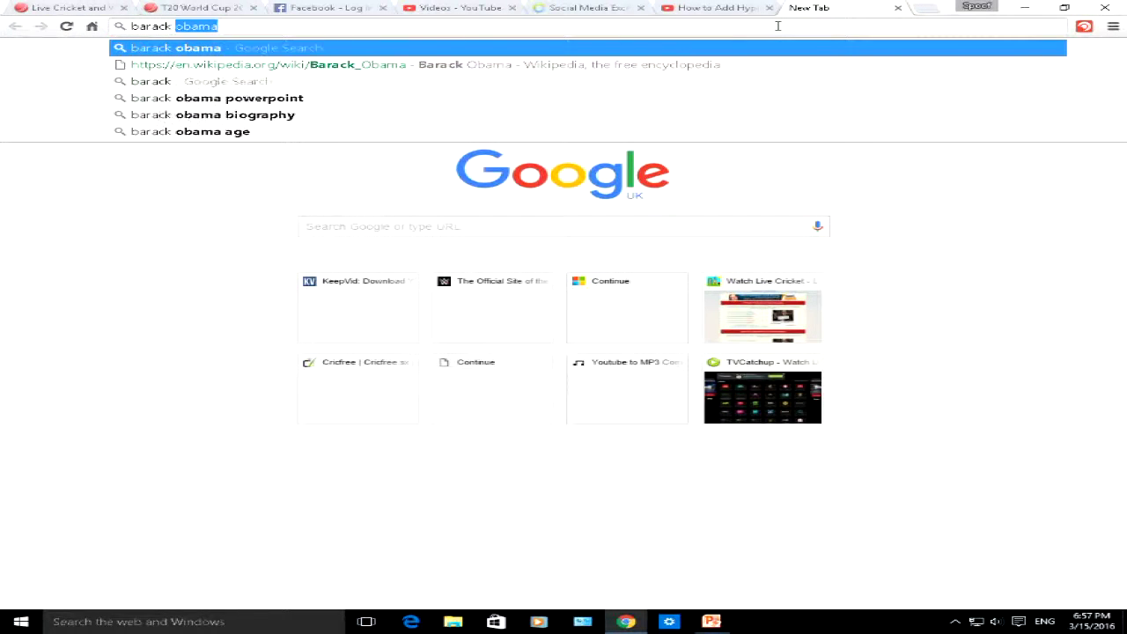
# - Search 'barack obama', open the Wikipedia article, and copy its page address
pyautogui.press('Return')
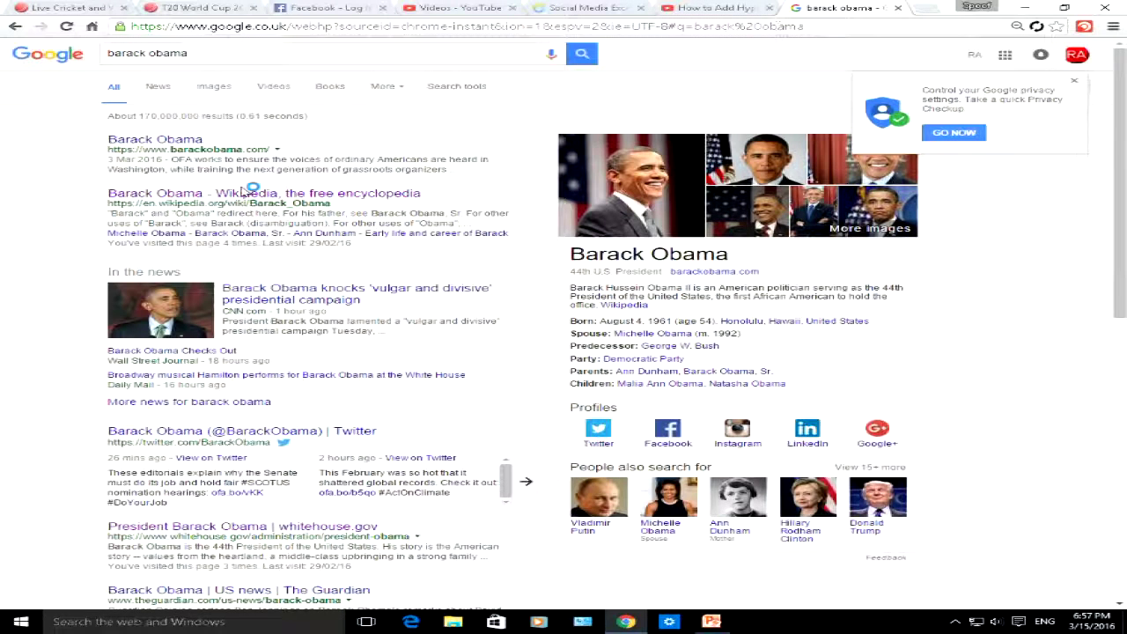
pyautogui.click(212, 194)
pyautogui.click(313, 28)
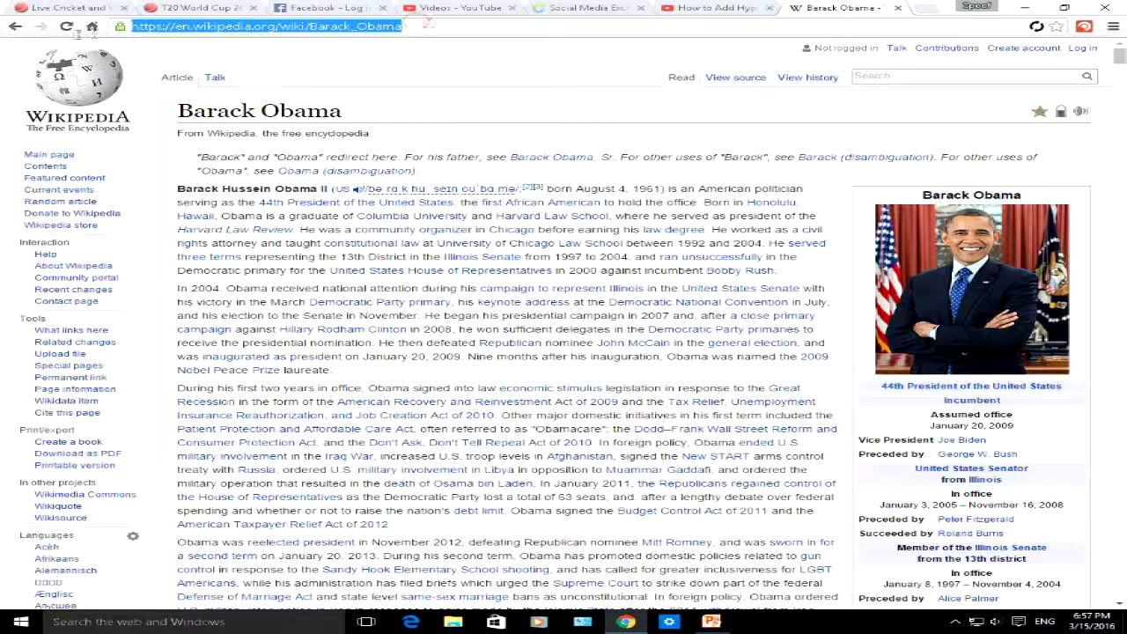
pyautogui.rightClick(184, 29)
pyautogui.click(218, 68)
# - Enlarge the Obama photo and move it to the top centre above the title
pyautogui.click(712, 621)
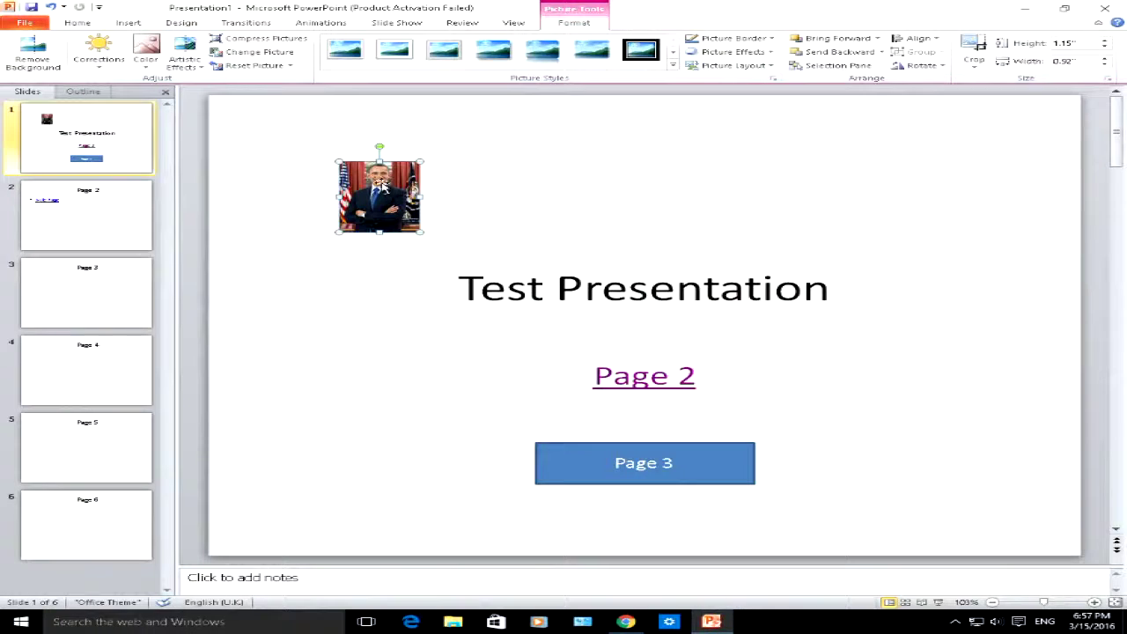
pyautogui.moveTo(378, 182); pyautogui.dragTo(365, 163)
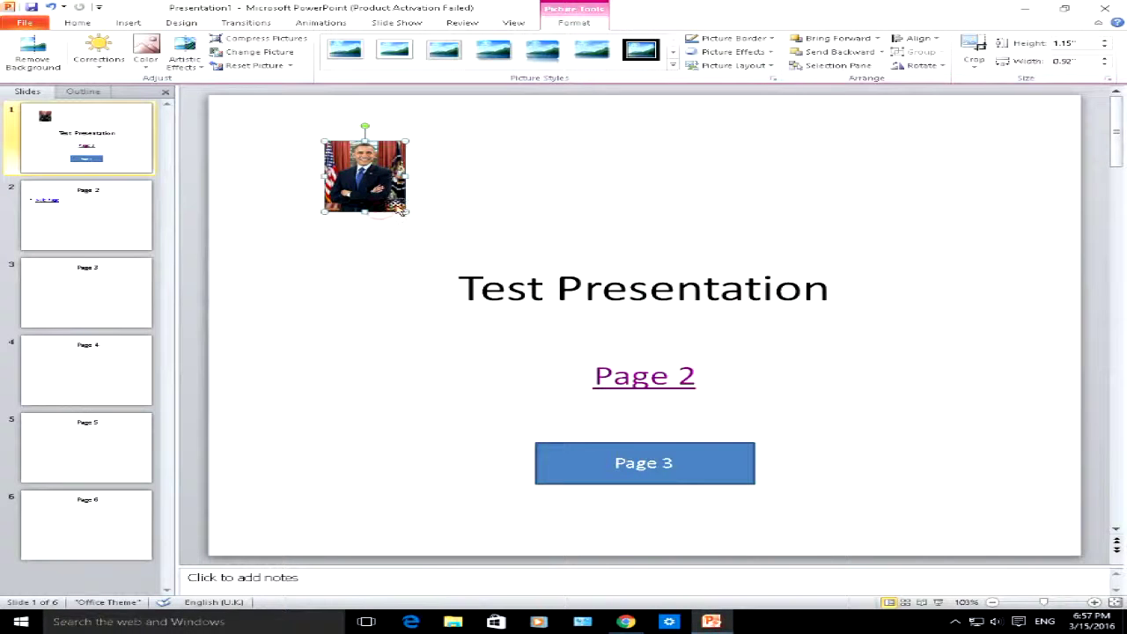
pyautogui.moveTo(414, 219)
pyautogui.mouseDown()
pyautogui.moveTo(473, 269)
pyautogui.moveTo(675, 182)
pyautogui.mouseUp()
# - Hyperlink the photo to the copied Wikipedia Barack Obama web address
pyautogui.rightClick(667, 167)
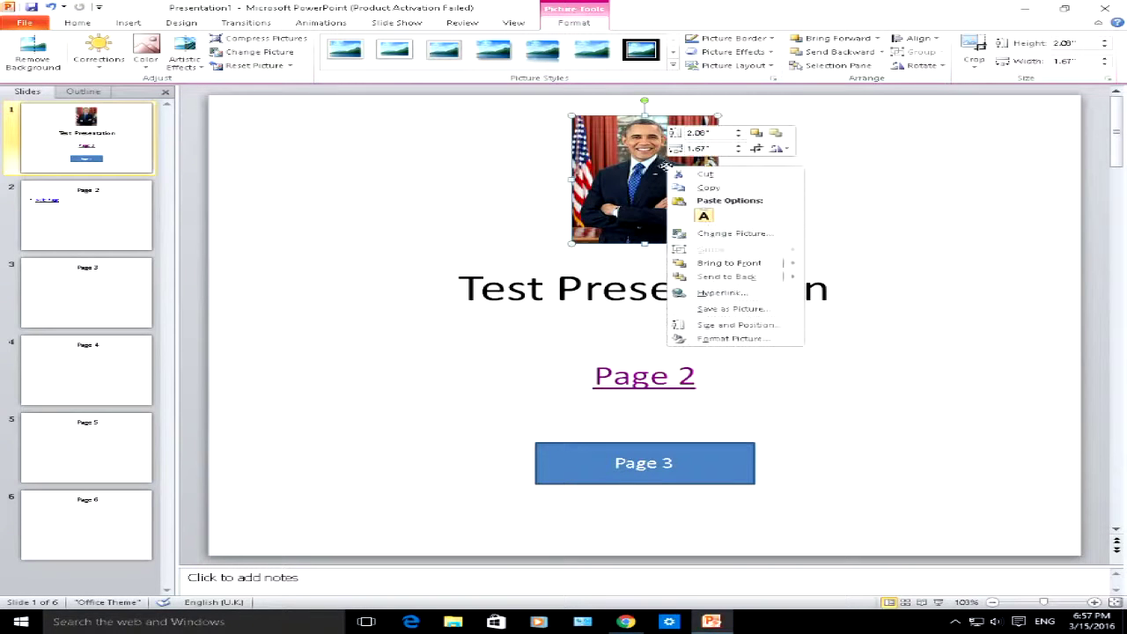
pyautogui.click(716, 291)
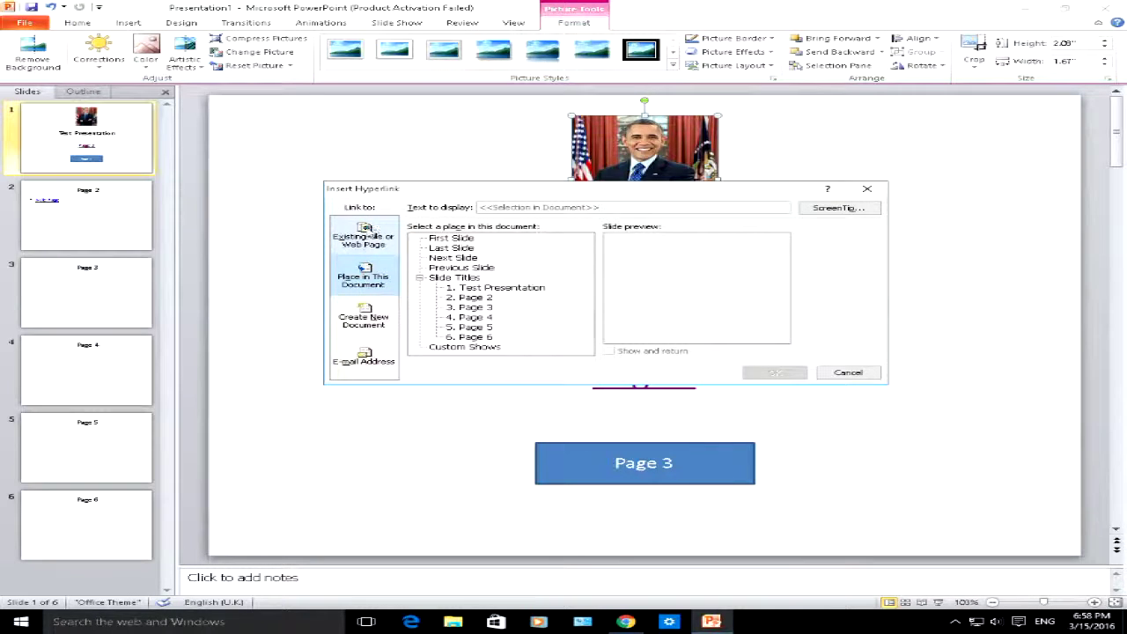
pyautogui.click(362, 235)
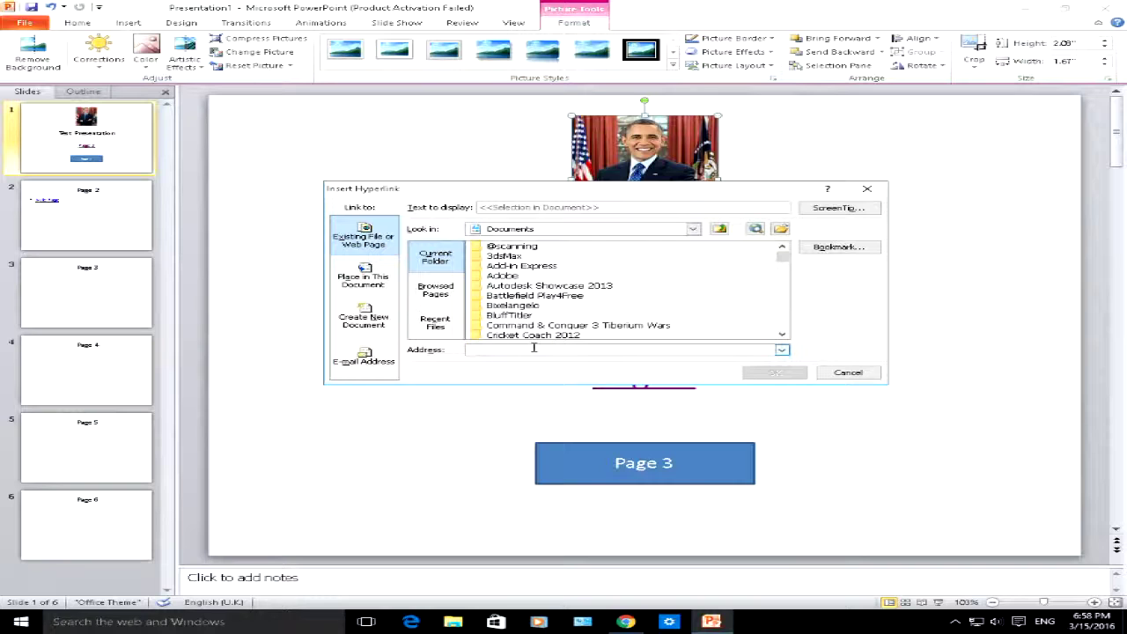
pyautogui.rightClick(485, 348)
pyautogui.click(521, 380)
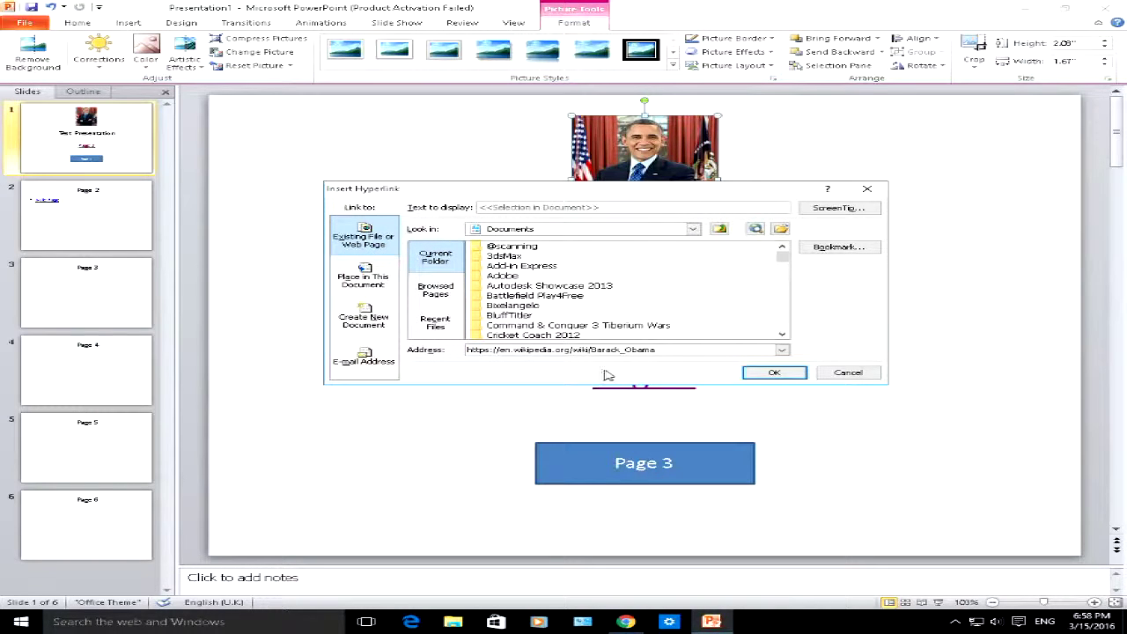
pyautogui.click(764, 377)
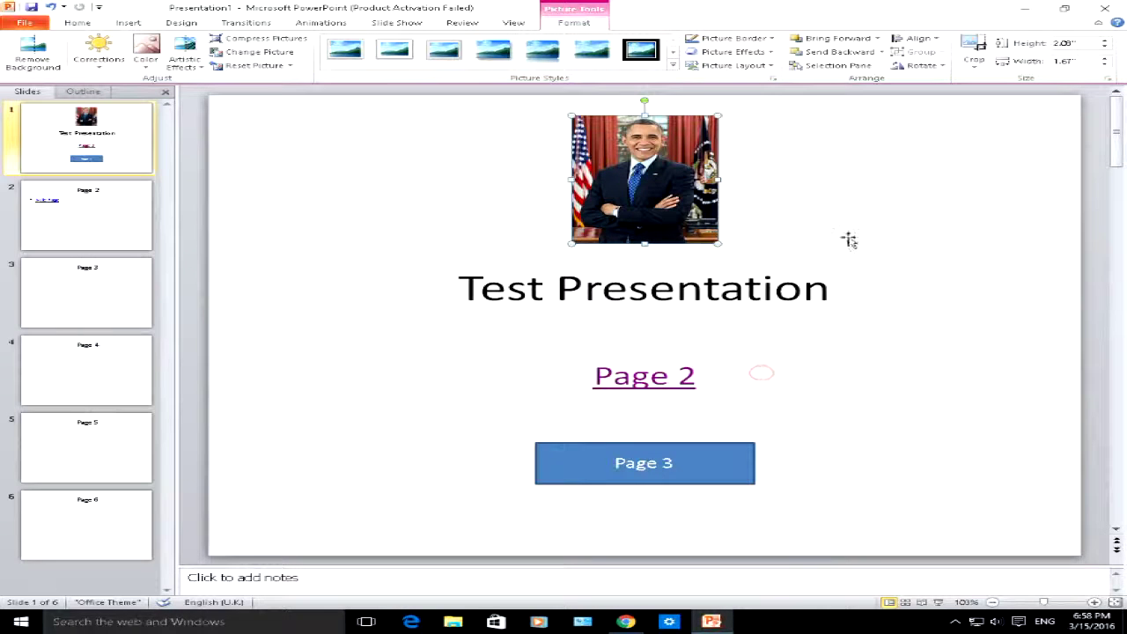
# - Run the slide show, click the photo to open Wikipedia, then return to PowerPoint
pyautogui.click(937, 602)
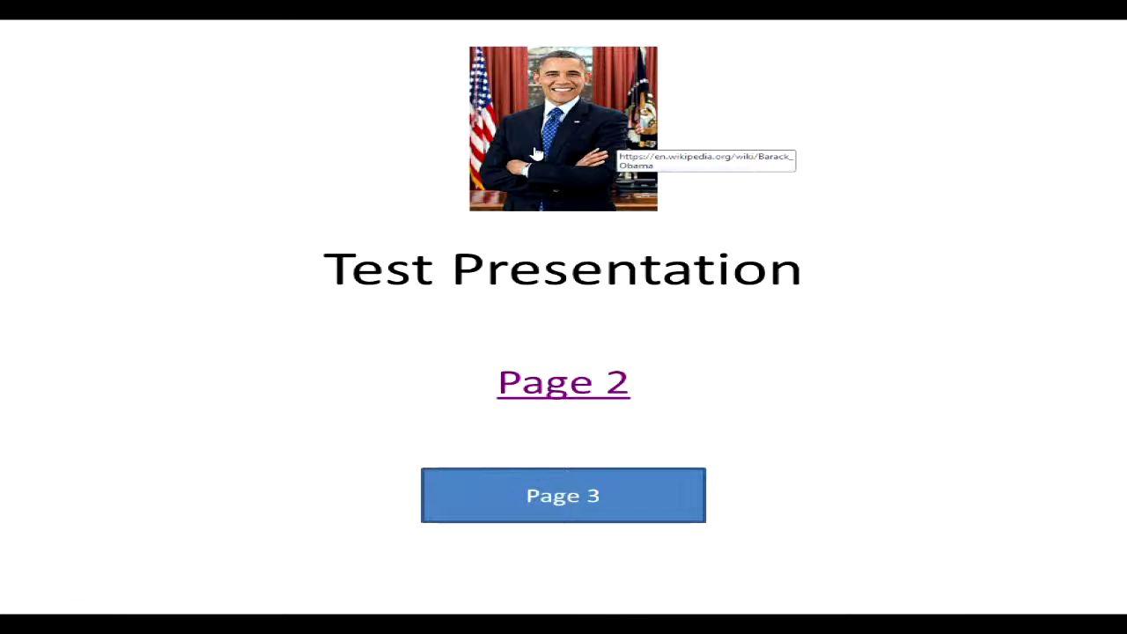
pyautogui.moveTo(555, 147)
pyautogui.click(554, 147)
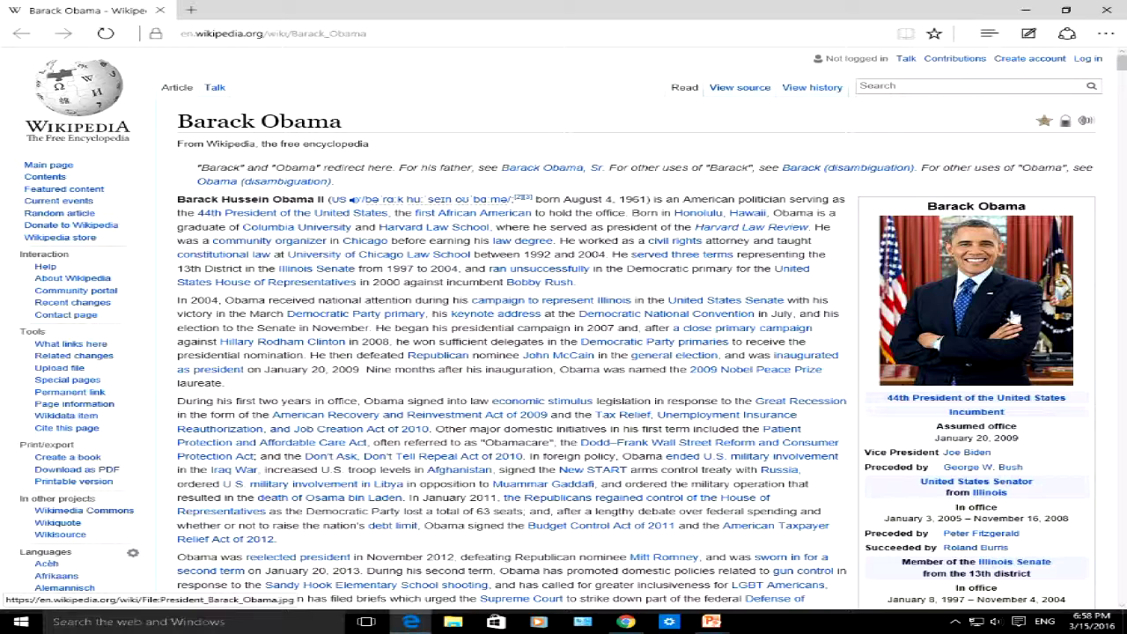
pyautogui.moveTo(711, 621)
pyautogui.click(683, 574)
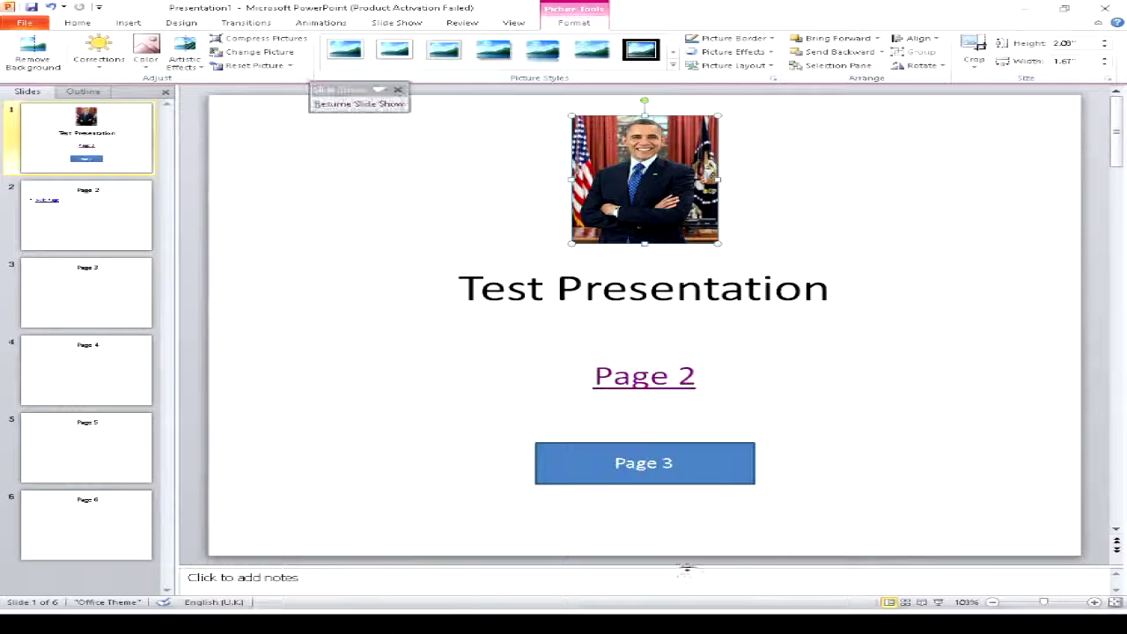
# - Resume and end the slide show, returning to Normal editing view of slide 1
pyautogui.click(348, 104)
pyautogui.press('Escape')
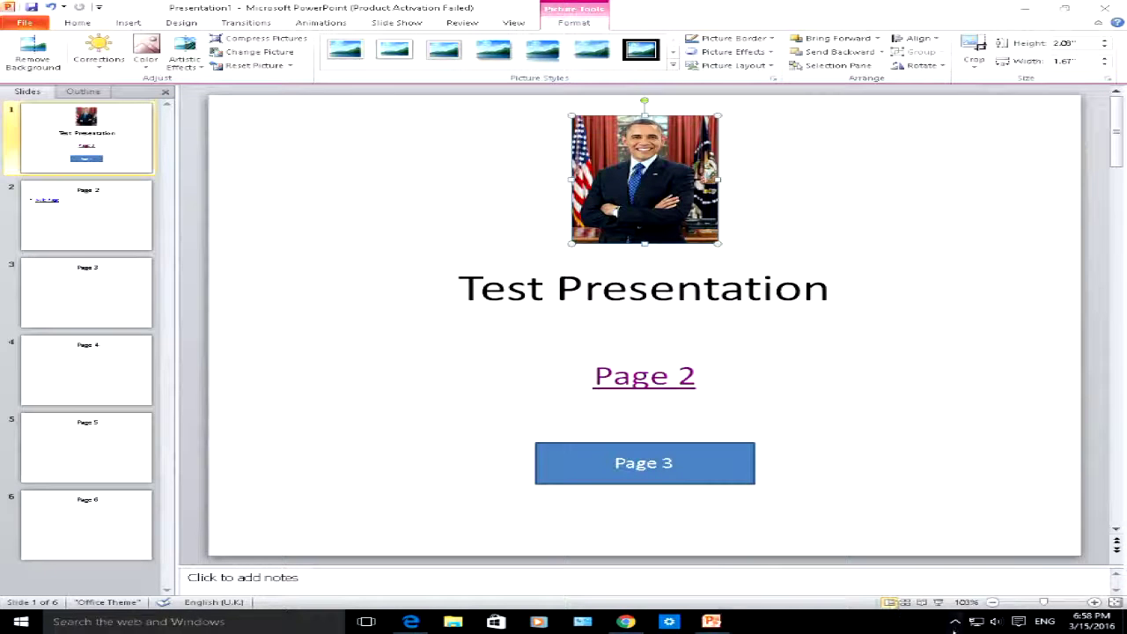
pyautogui.click(956, 621)
pyautogui.click(920, 597)
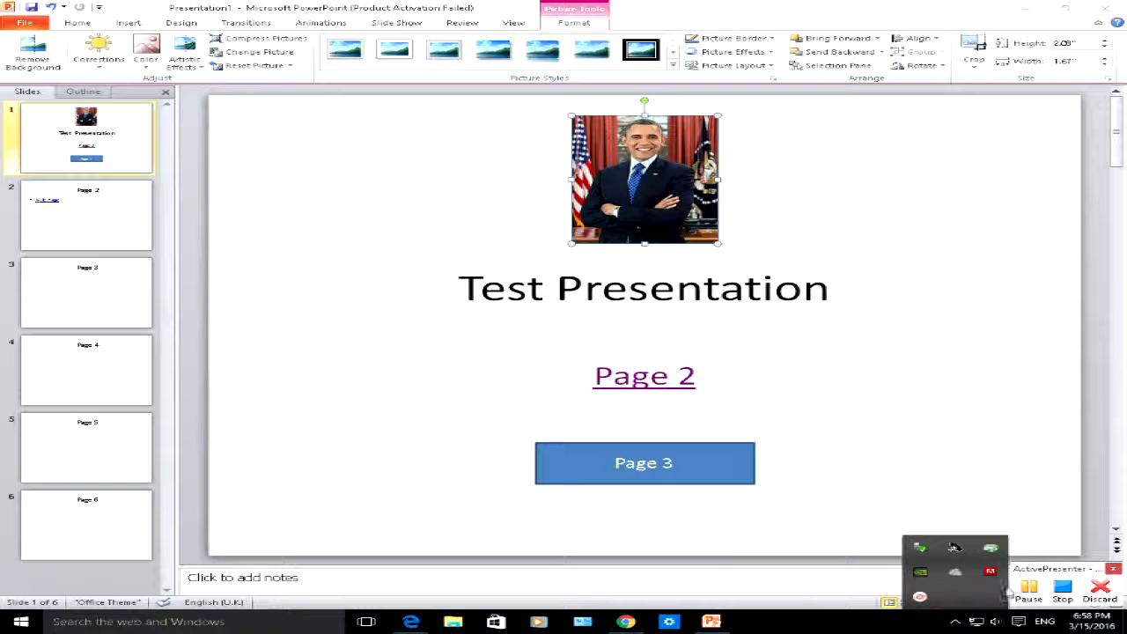